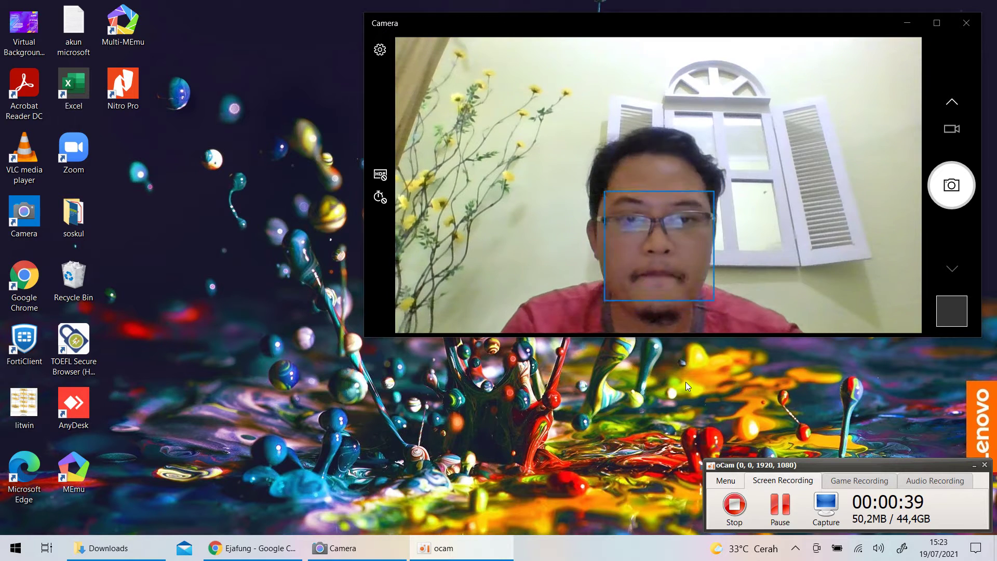
left_click(780, 508)
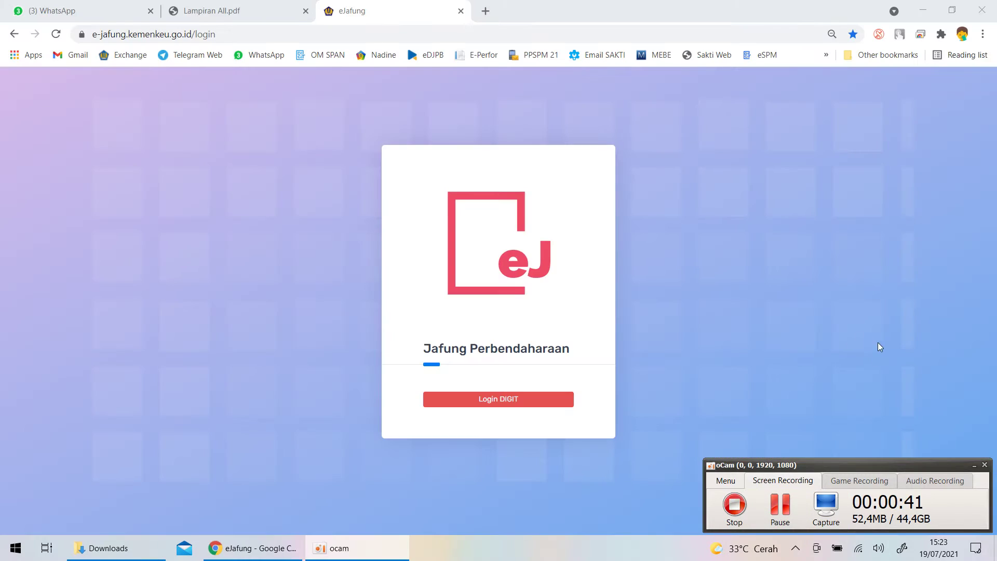
left_click(974, 466)
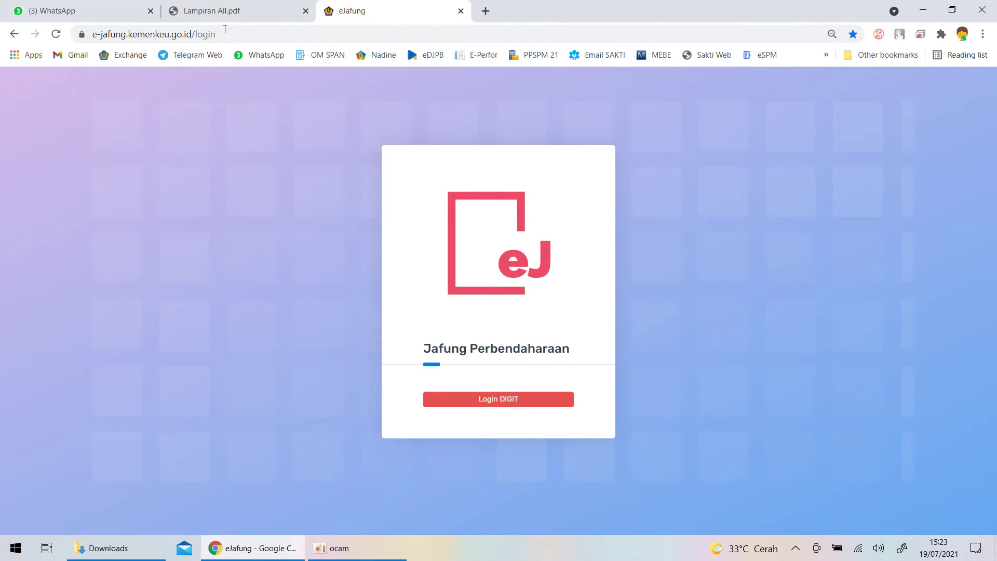
- Review the opening pages of Lampiran All.pdf, highlighting regulation number PER 26/PB/2020 and reading the formal education credit rules
left_click(210, 11)
scroll(694, 232, "up", 5)
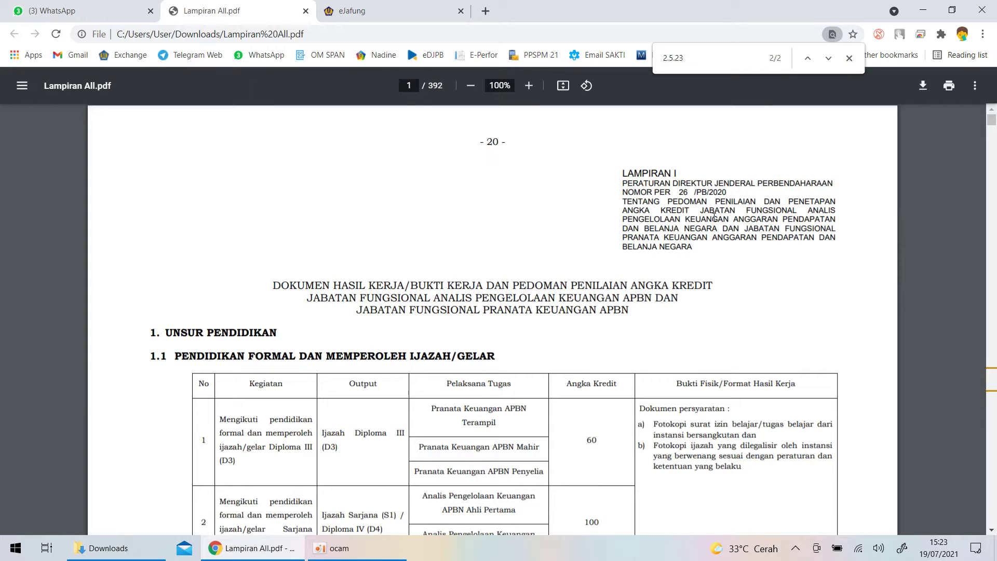
left_click_drag(655, 191, 721, 193)
scroll(363, 239, "down", 20)
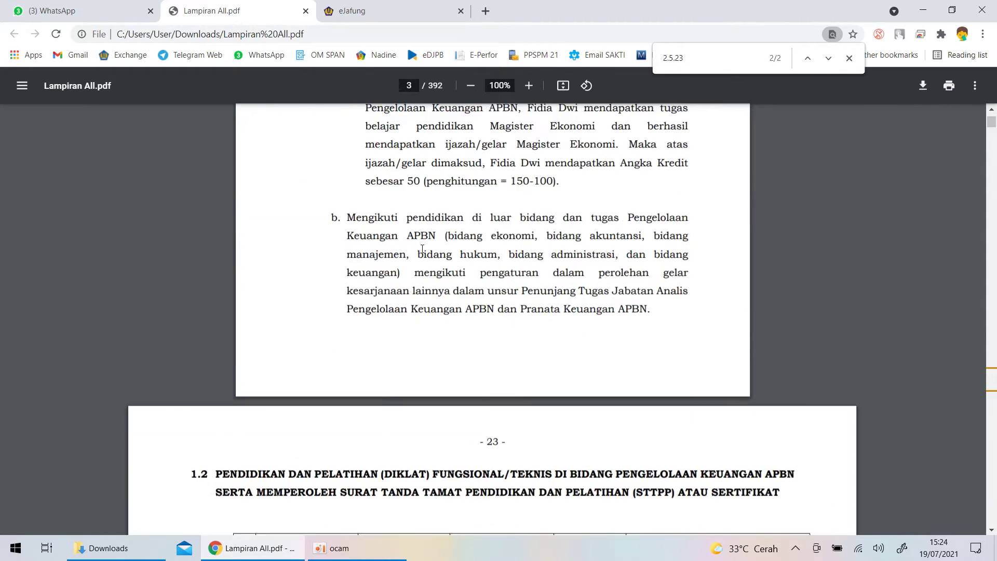
scroll(447, 252, "down", 12)
scroll(467, 249, "up", 14)
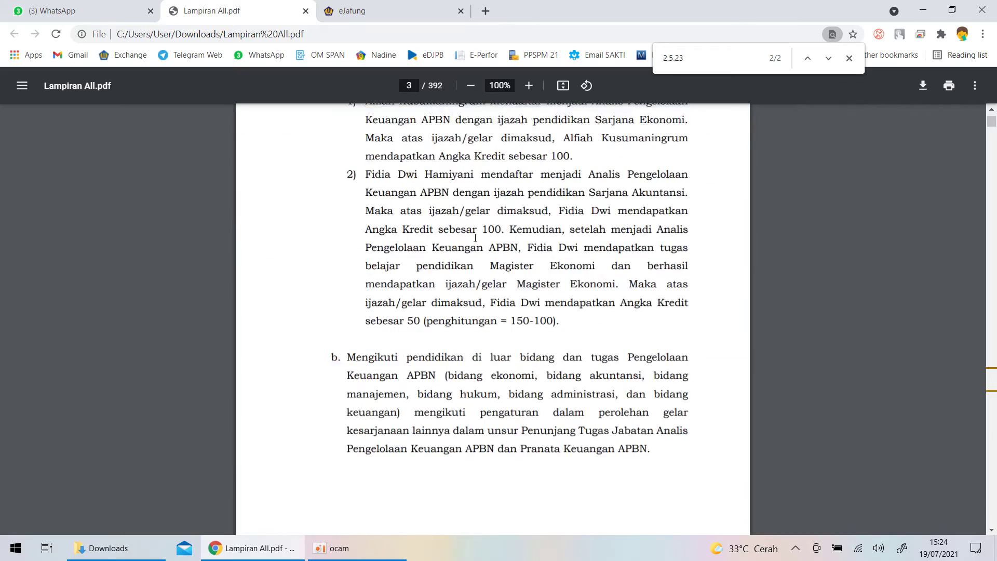
scroll(475, 238, "up", 15)
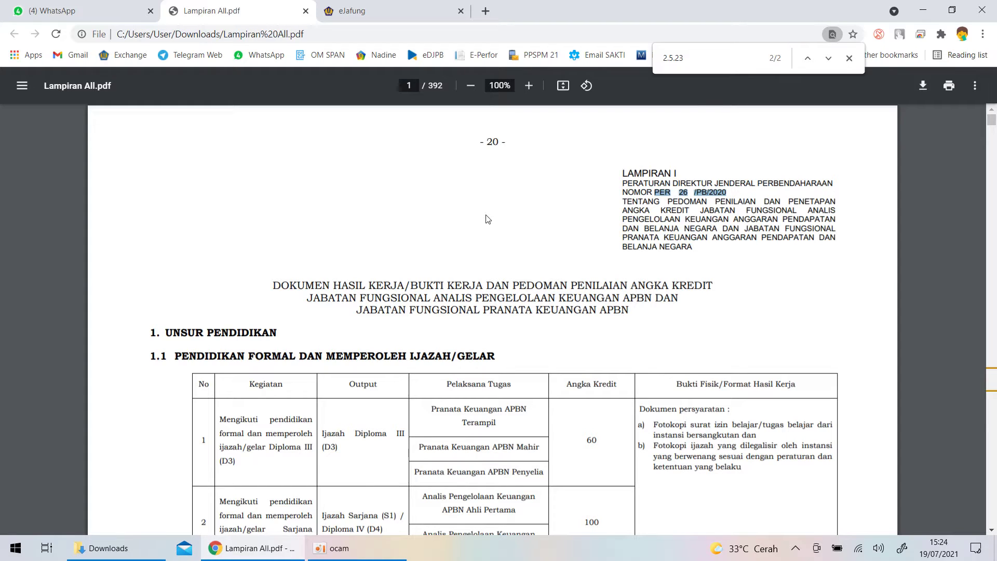
- Clear the search text in Lampiran All.pdf
key("ctrl+a")
key("BackSpace")
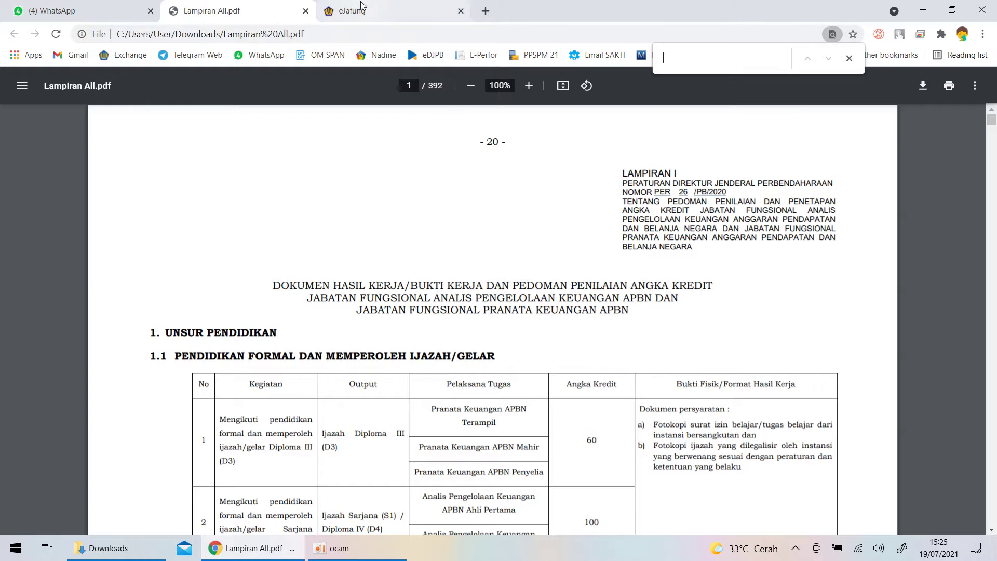
- Log in to eJafung through DIGIT and open the Penilaian list under Penilaian DUPAK
key("ctrl+Tab")
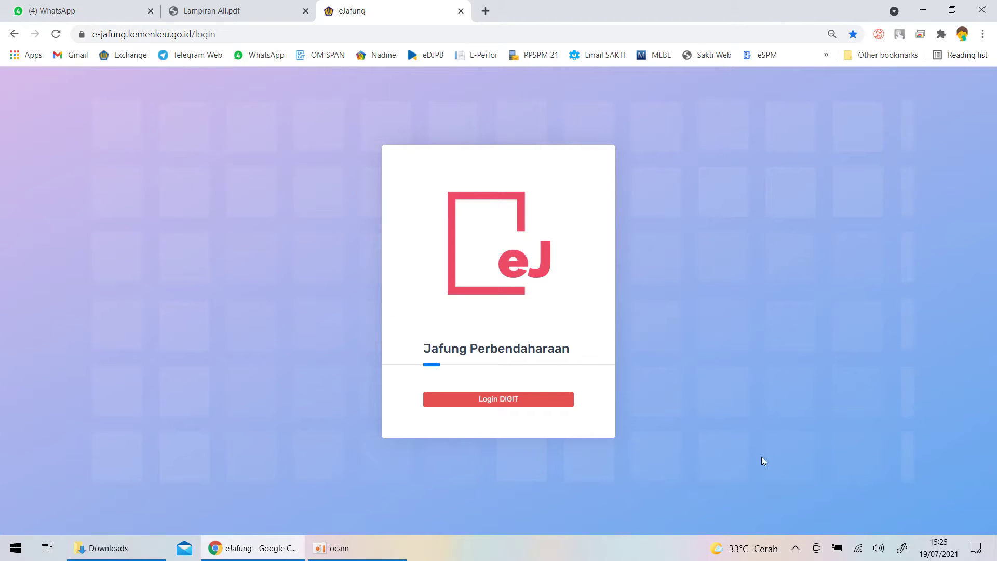
left_click(507, 405)
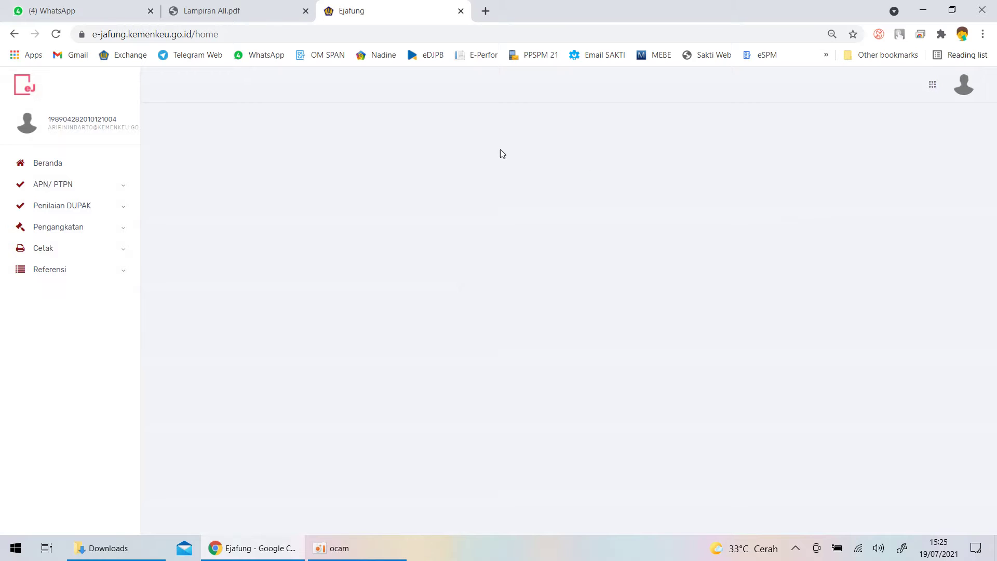
left_click(968, 99)
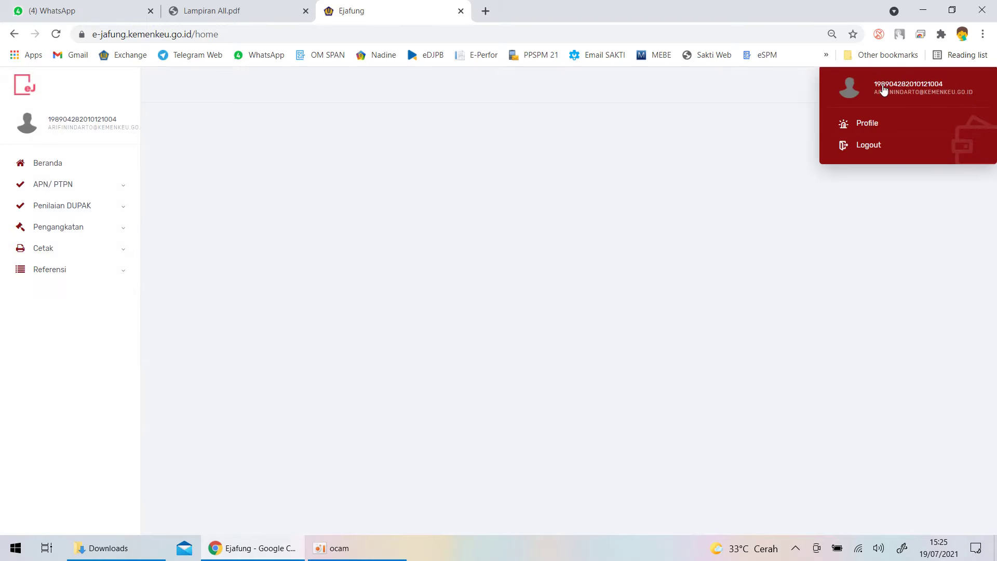
left_click(977, 87)
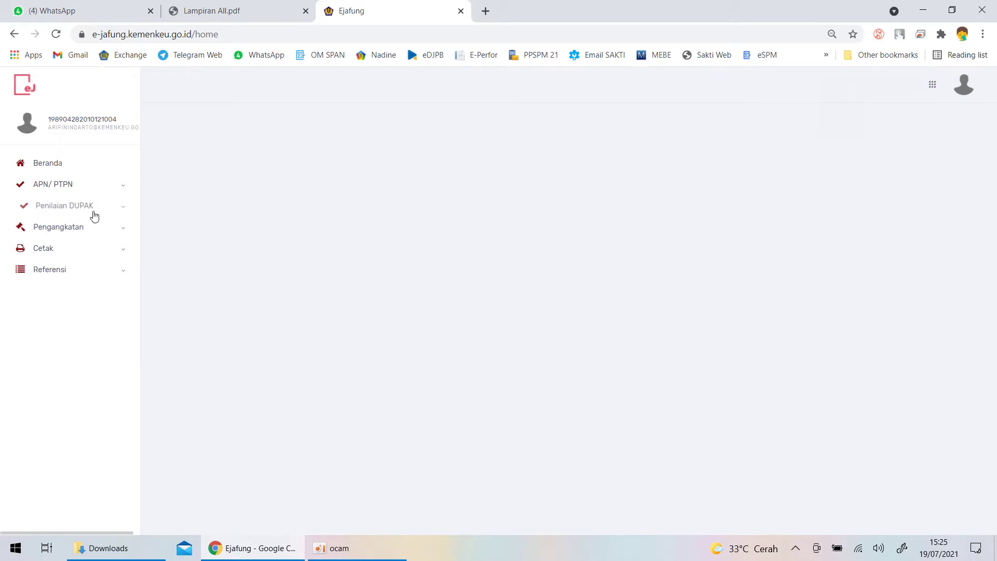
left_click(61, 211)
left_click(52, 228)
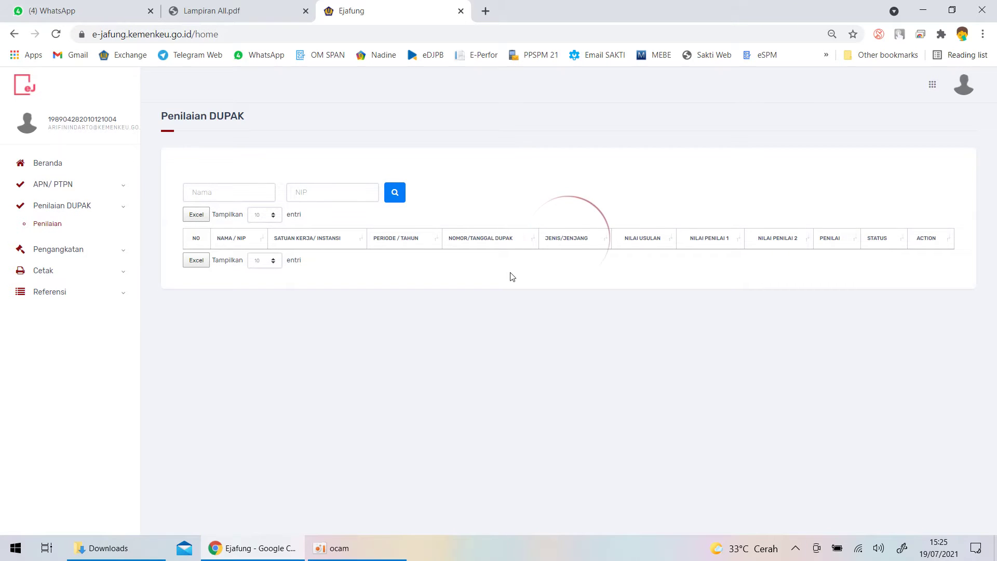
- Look through the Penilaian DUPAK list, examining each submission's work unit, period, position level and proposed score
scroll(571, 285, "down", 8)
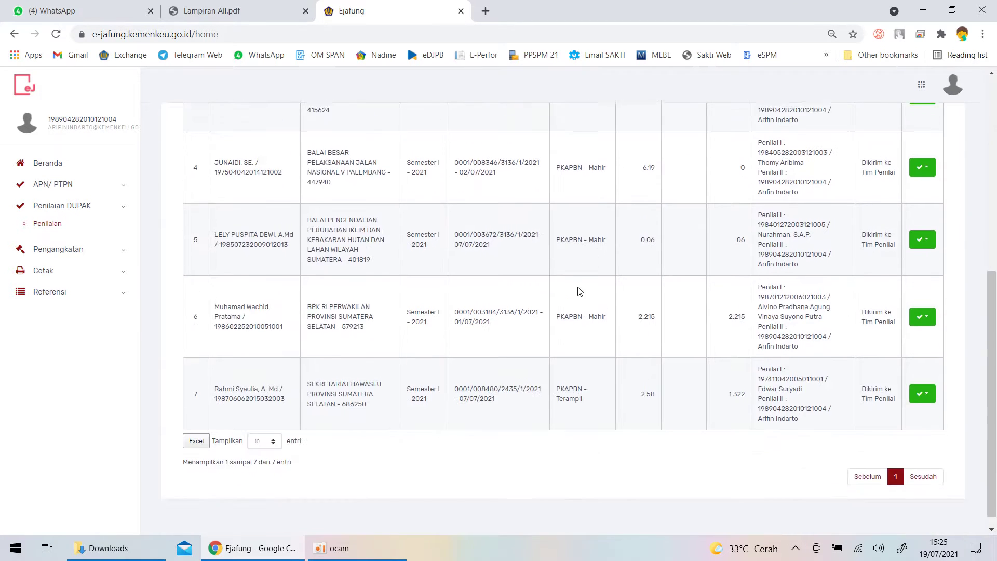
scroll(618, 299, "up", 8)
scroll(623, 300, "down", 5)
scroll(624, 302, "down", 4)
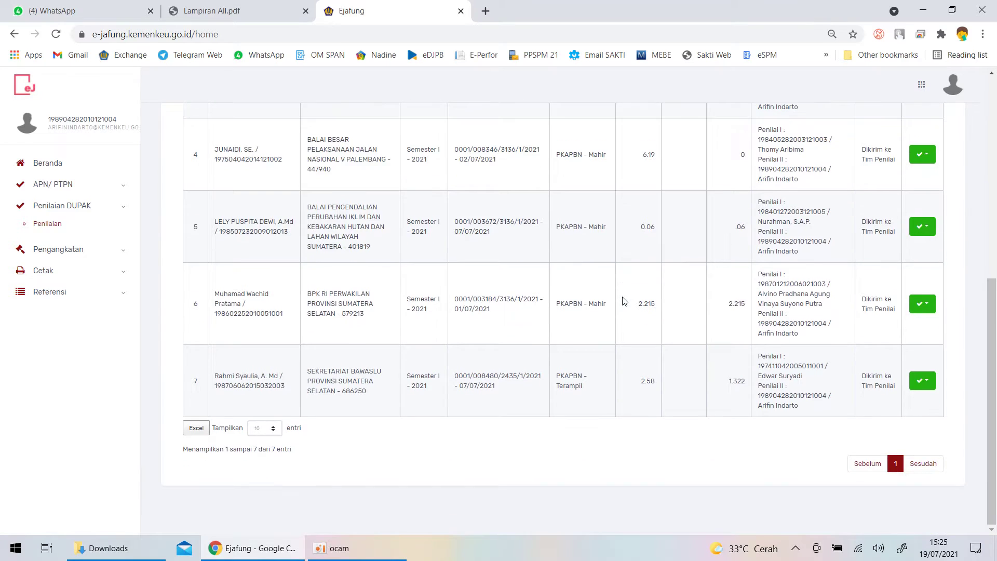
scroll(624, 301, "up", 8)
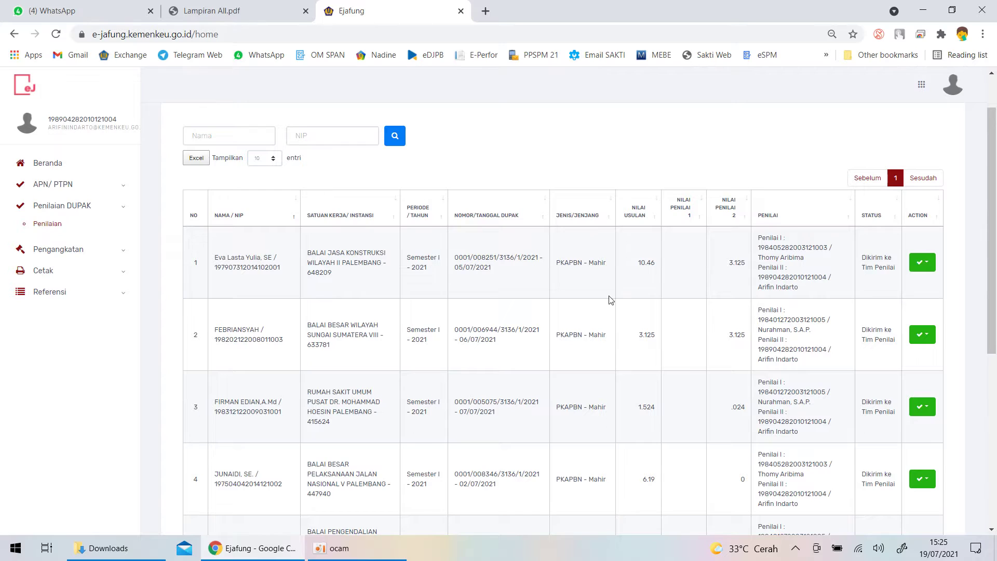
scroll(621, 304, "down", 6)
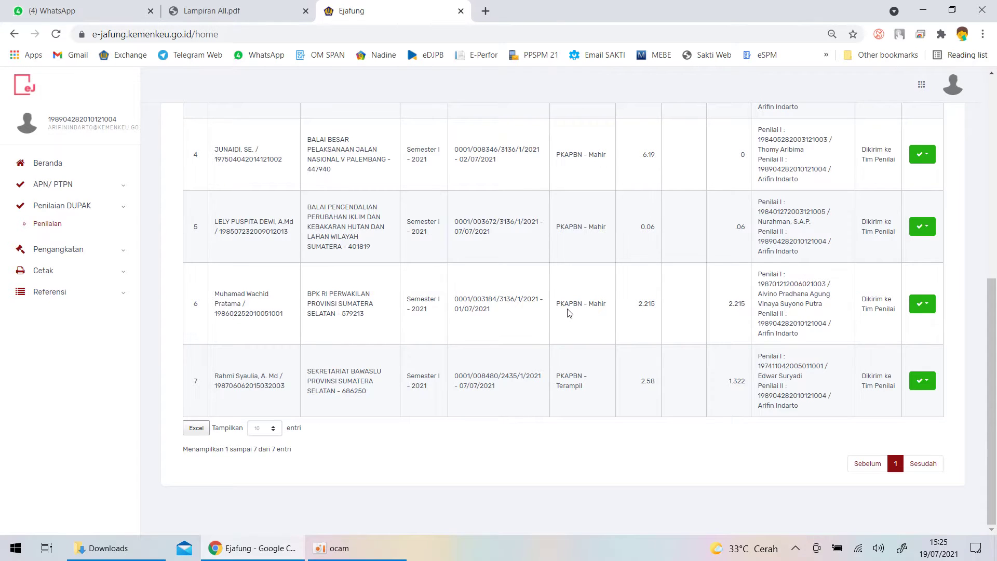
scroll(569, 312, "up", 5)
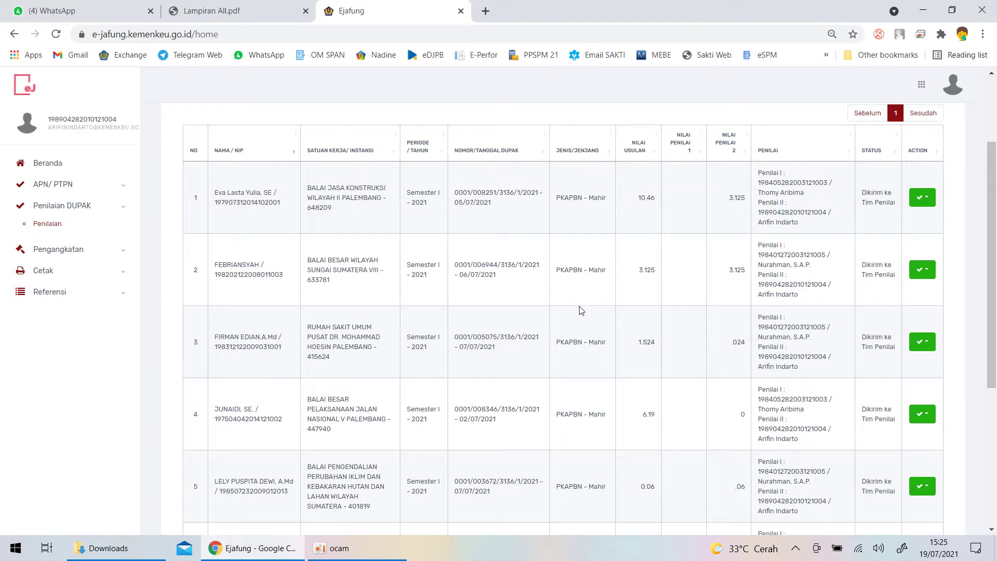
scroll(583, 309, "down", 5)
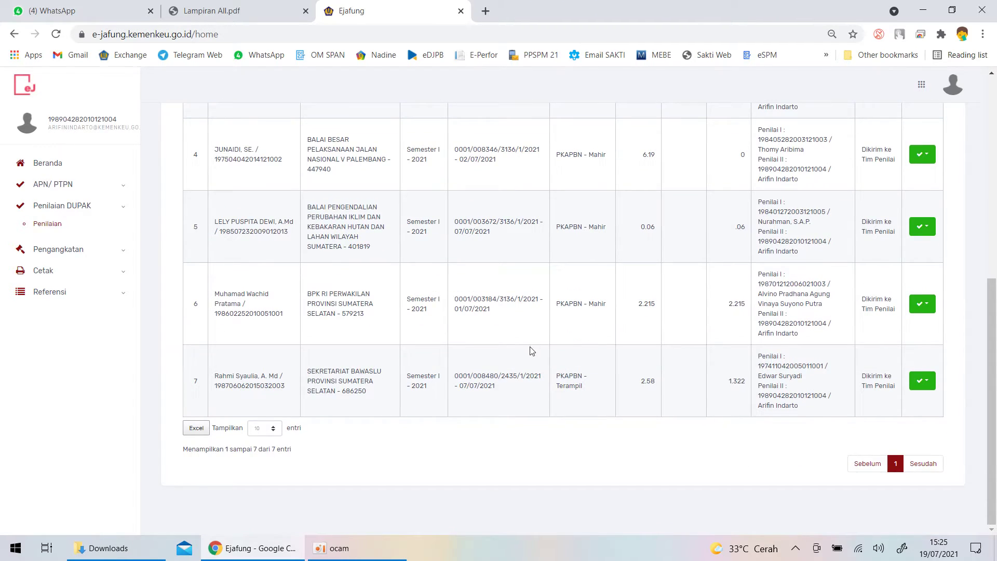
scroll(462, 332, "up", 5)
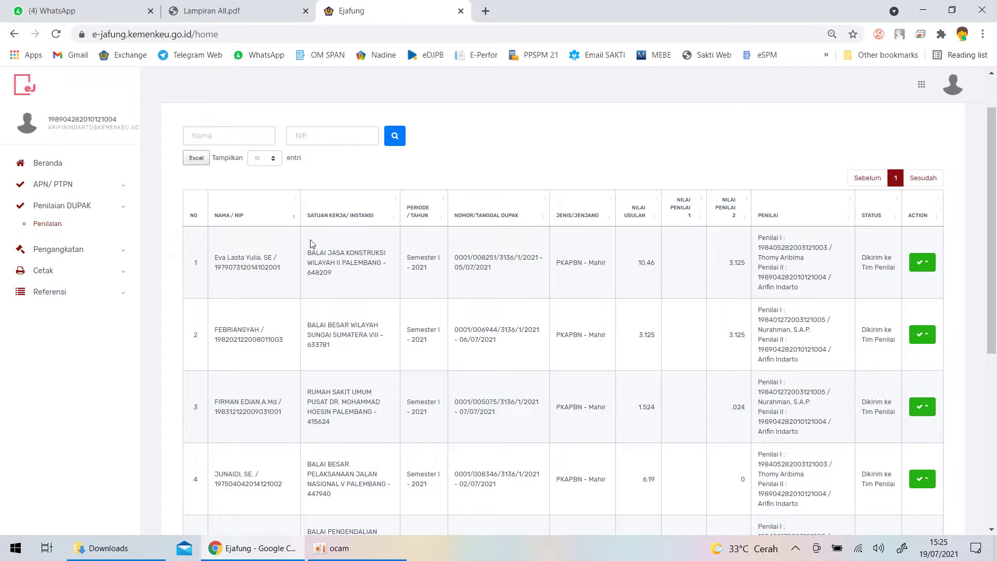
scroll(366, 299, "down", 4)
scroll(317, 311, "down", 1)
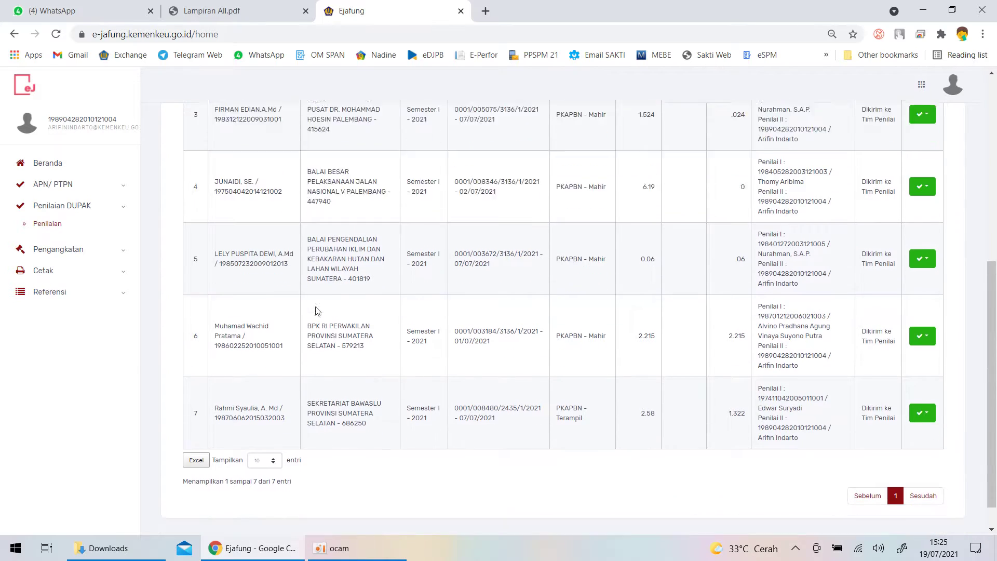
scroll(317, 310, "down", 1)
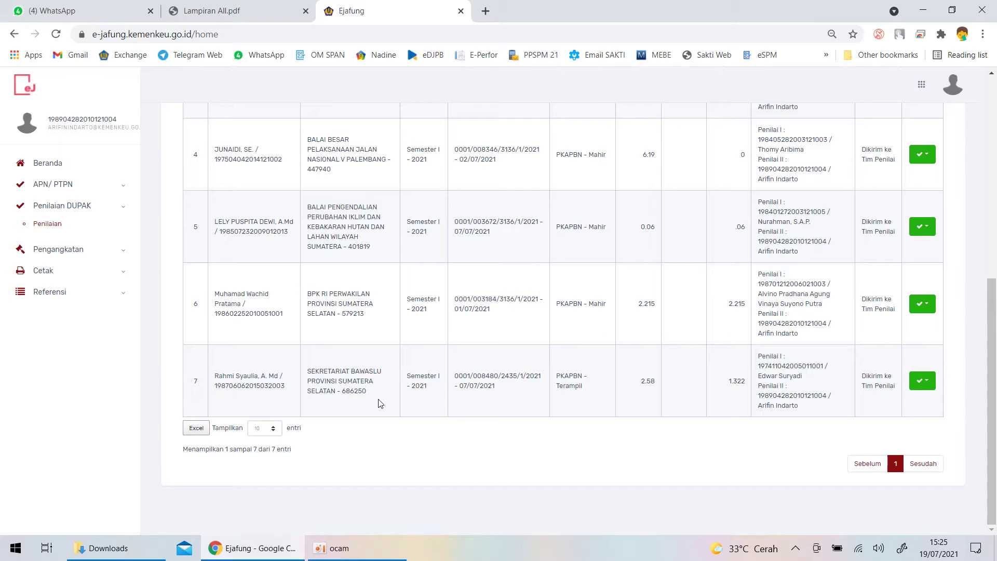
scroll(365, 358, "up", 4)
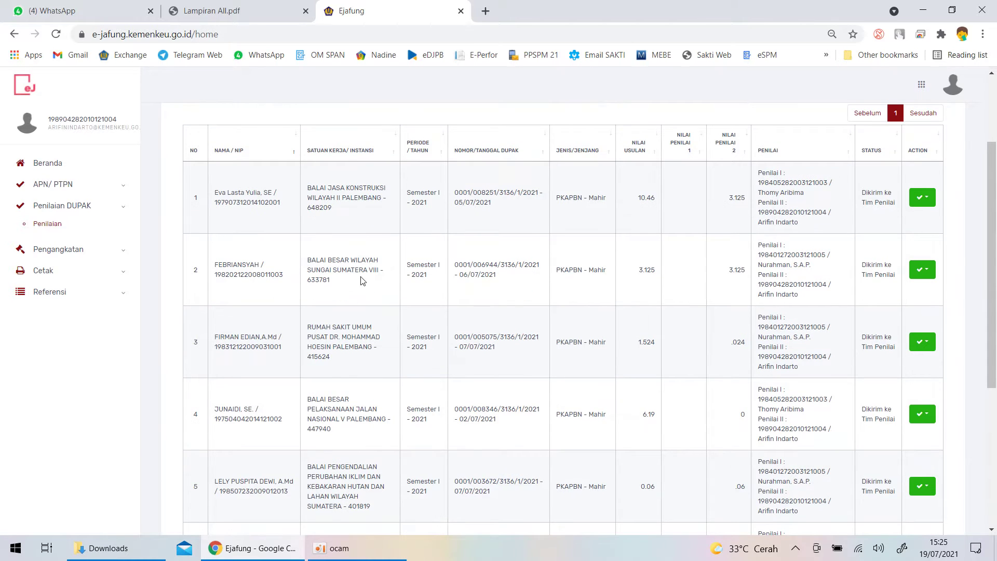
scroll(337, 353, "down", 4)
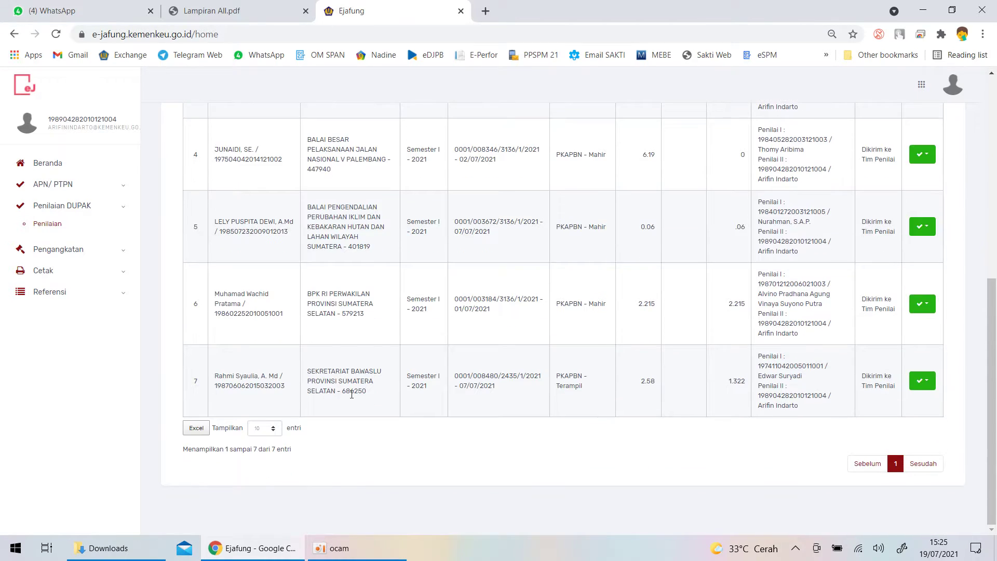
scroll(374, 342, "up", 5)
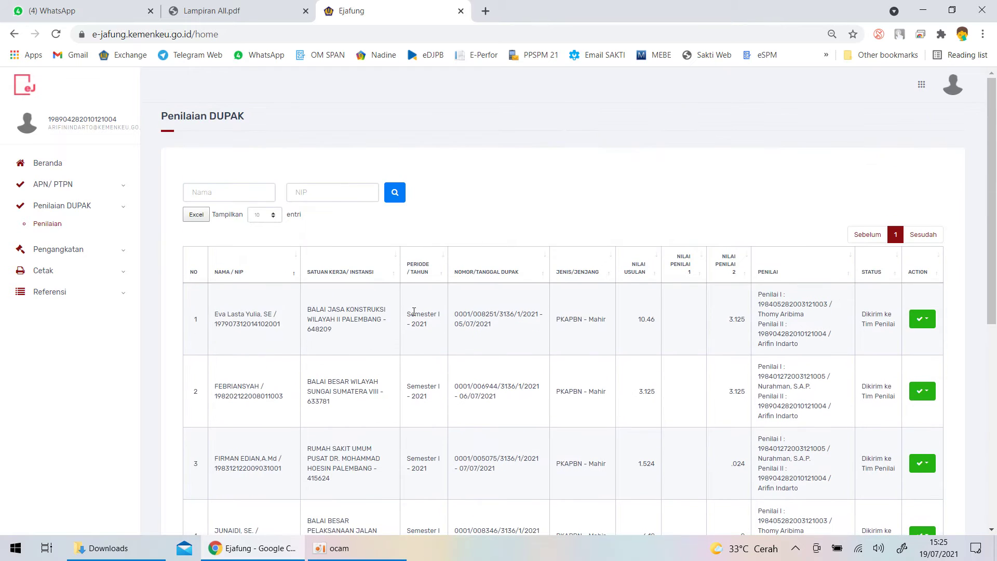
scroll(395, 289, "down", 3)
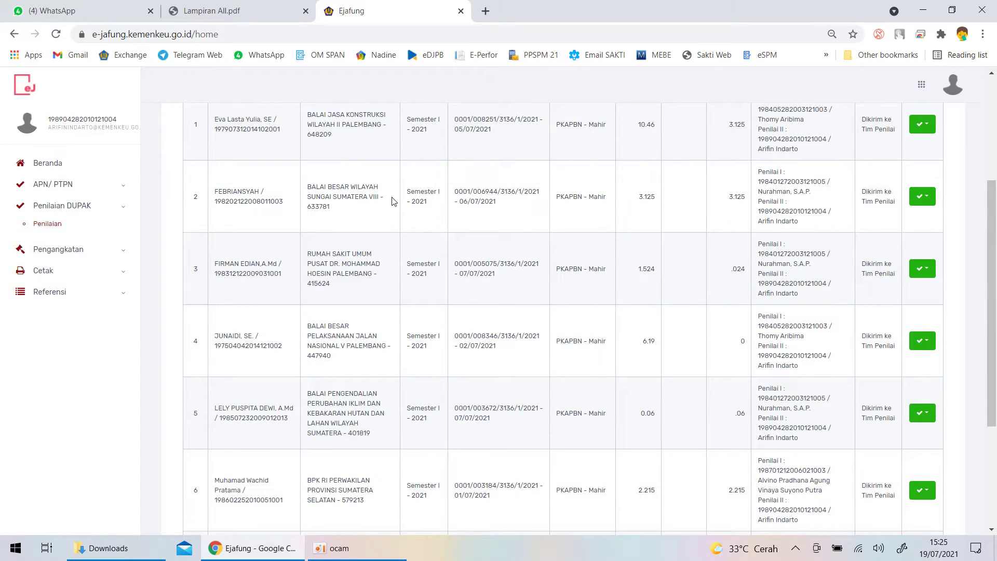
- Try the Penilaian DUPAK page at 90% zoom and restore it to 80%
left_click(982, 33)
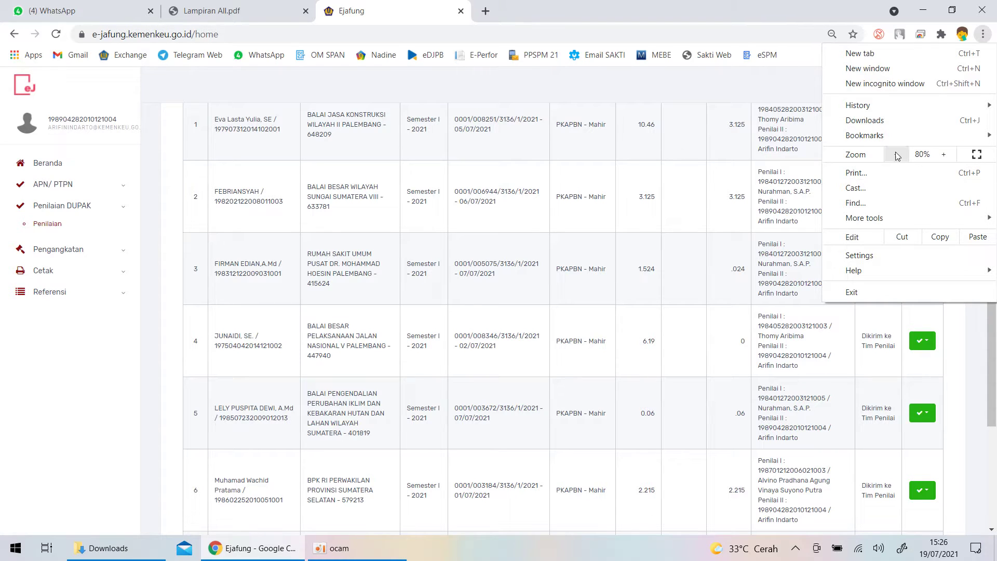
left_click(944, 155)
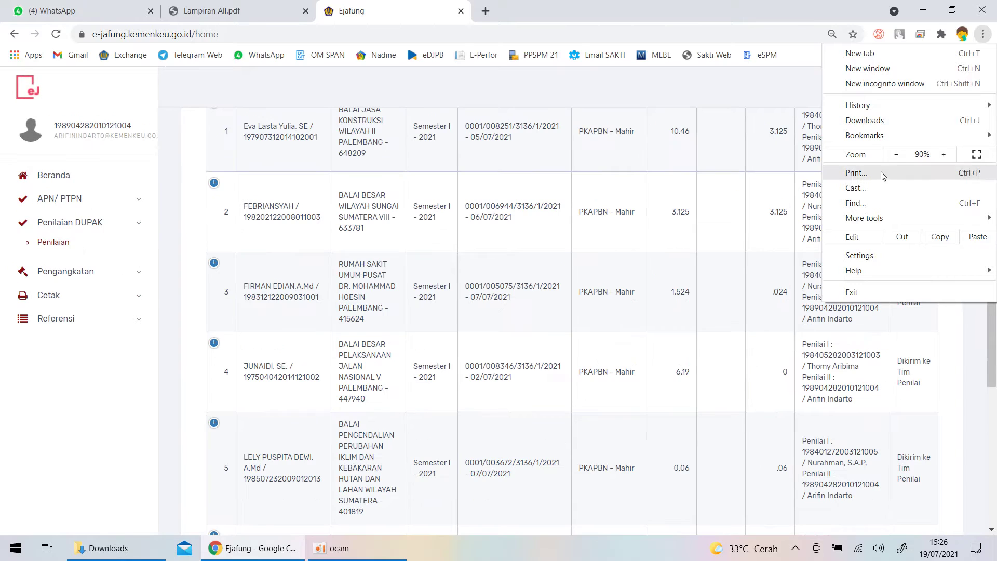
left_click(654, 239)
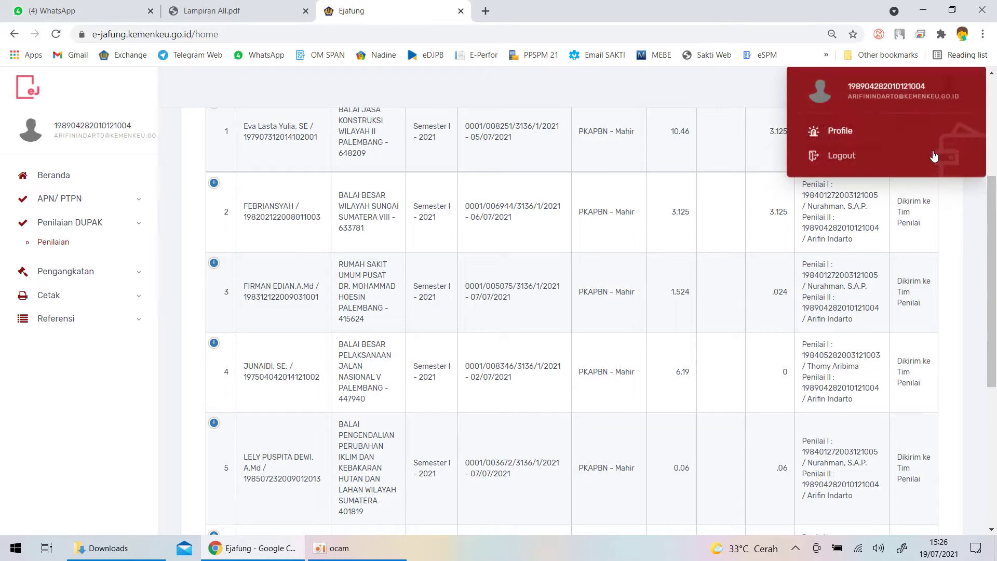
scroll(947, 230, "up", 5)
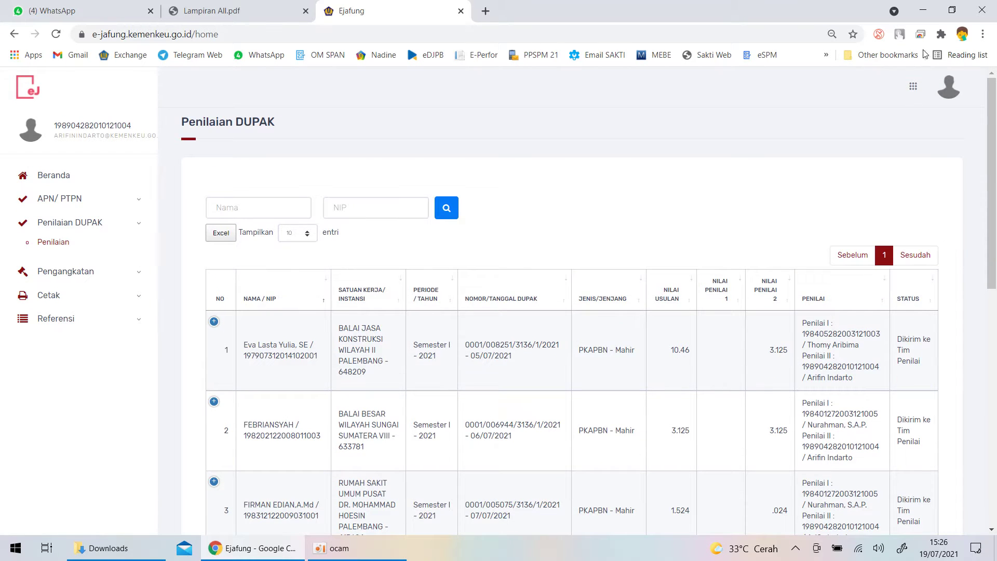
left_click(983, 34)
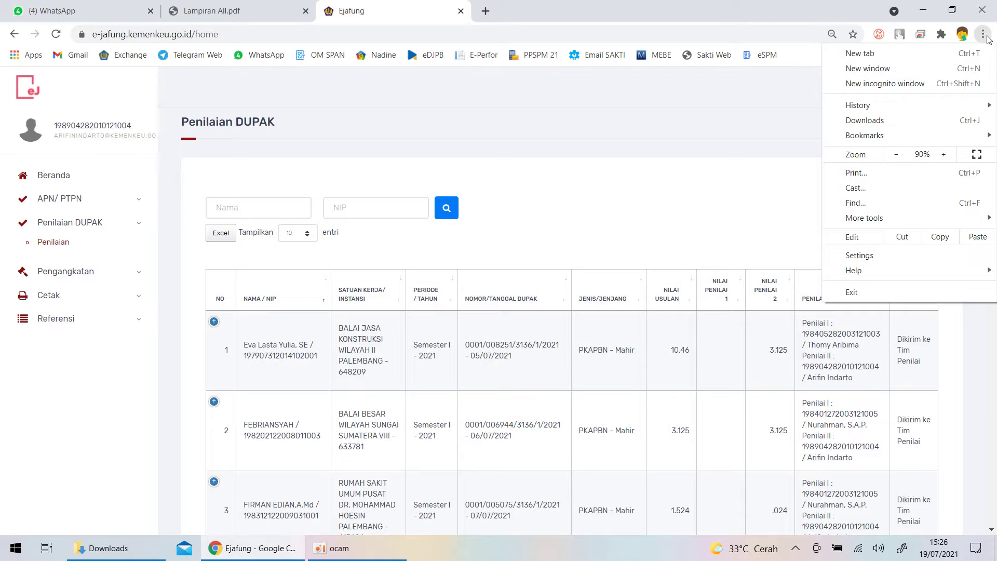
left_click(896, 154)
left_click(659, 243)
- Review the submissions in the Penilaian DUPAK list, comparing their Nilai Usulan, Nilai Penilai 2, assigned assessors and status
scroll(672, 239, "down", 4)
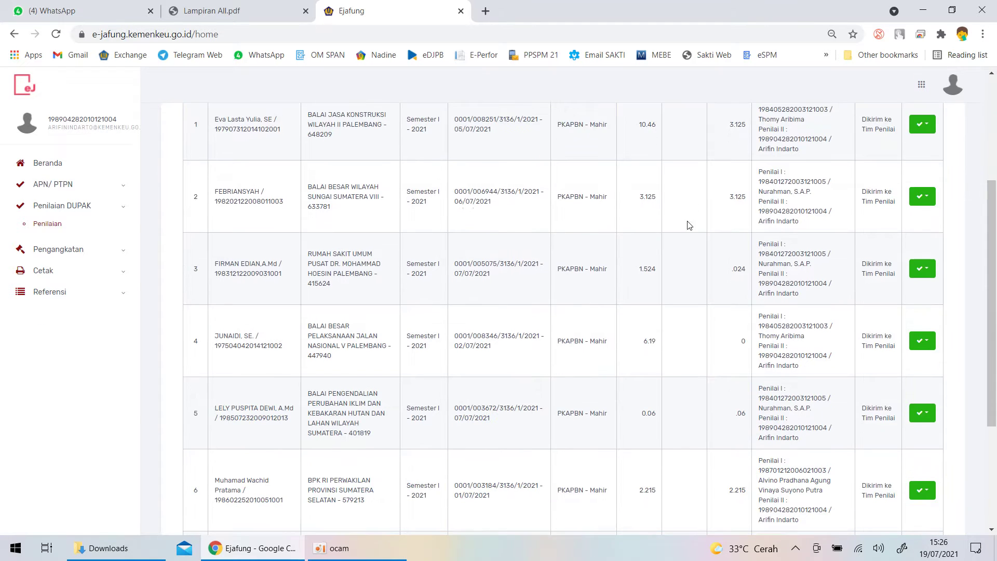
scroll(753, 207, "up", 3)
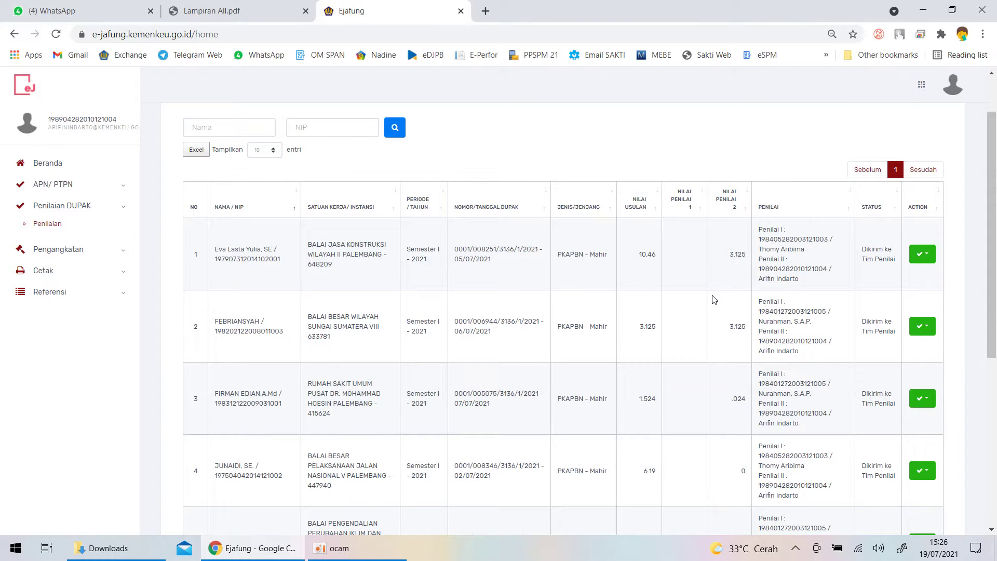
scroll(551, 311, "down", 6)
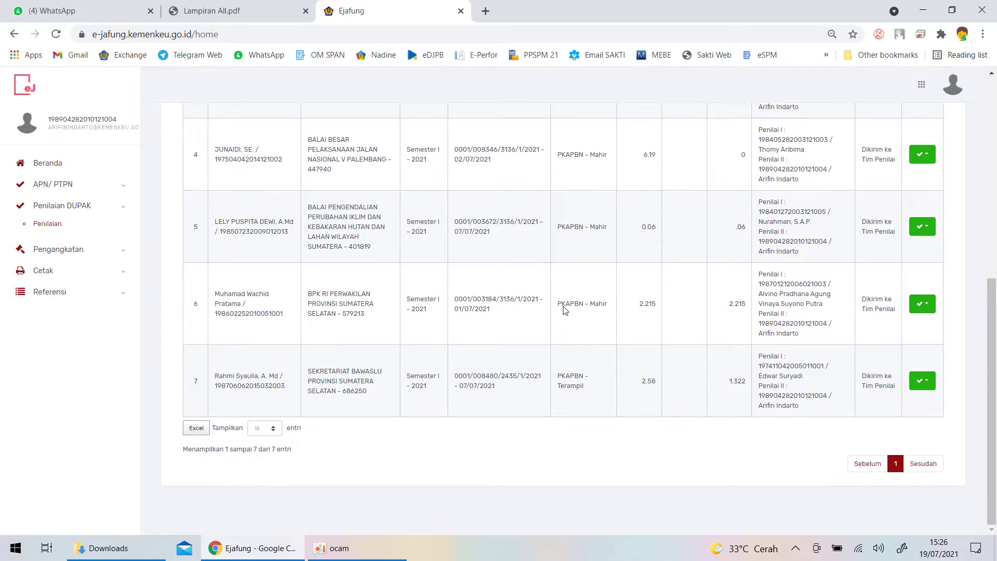
scroll(836, 347, "up", 5)
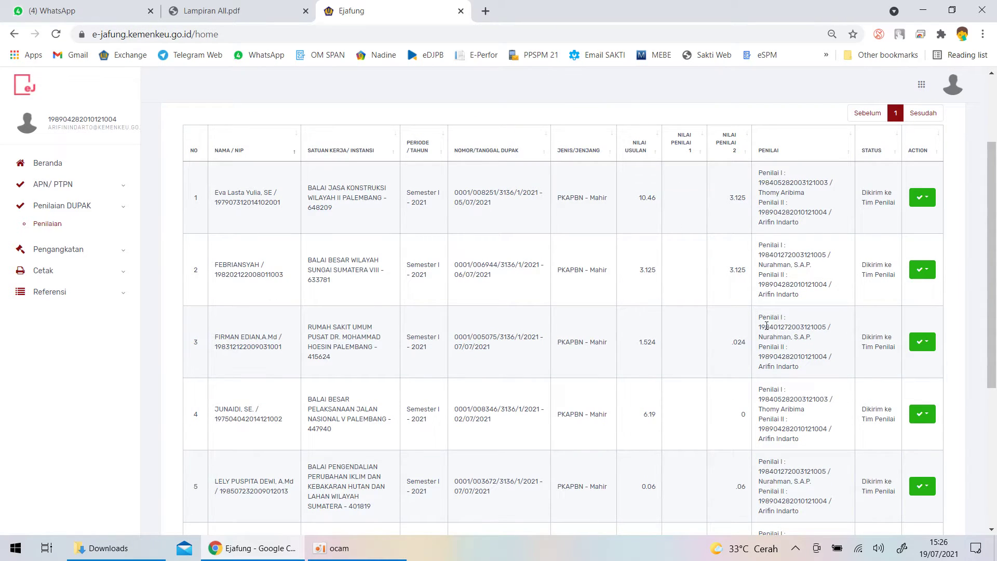
scroll(784, 355, "down", 5)
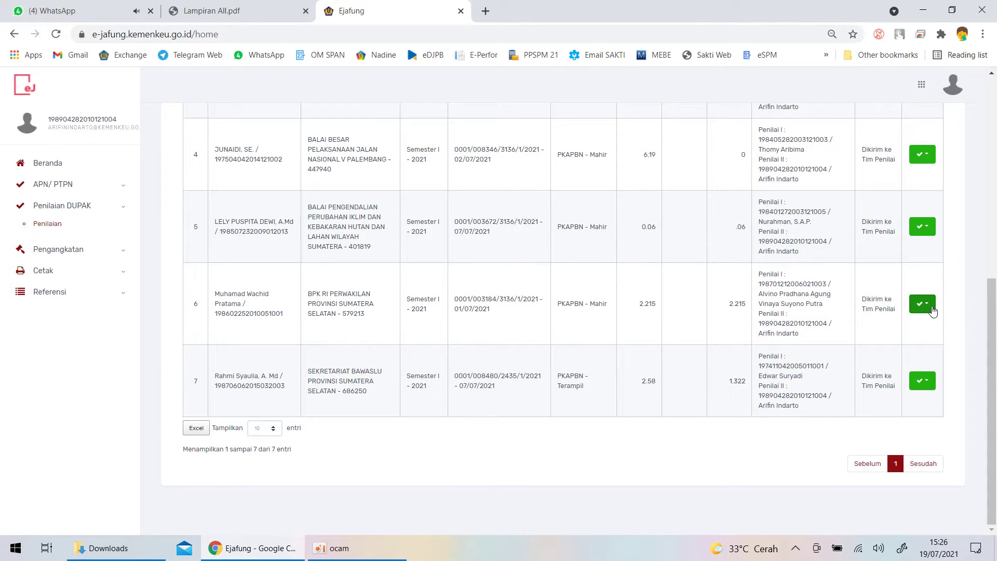
scroll(555, 267, "up", 3)
scroll(554, 267, "up", 4)
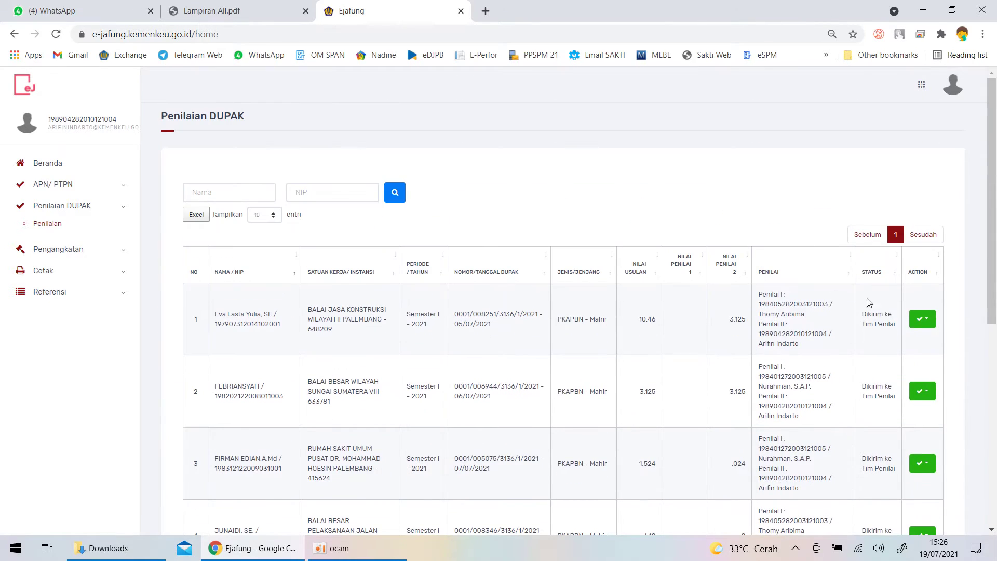
- Check which action is available for the first submission in the Penilaian DUPAK list
left_click(924, 323)
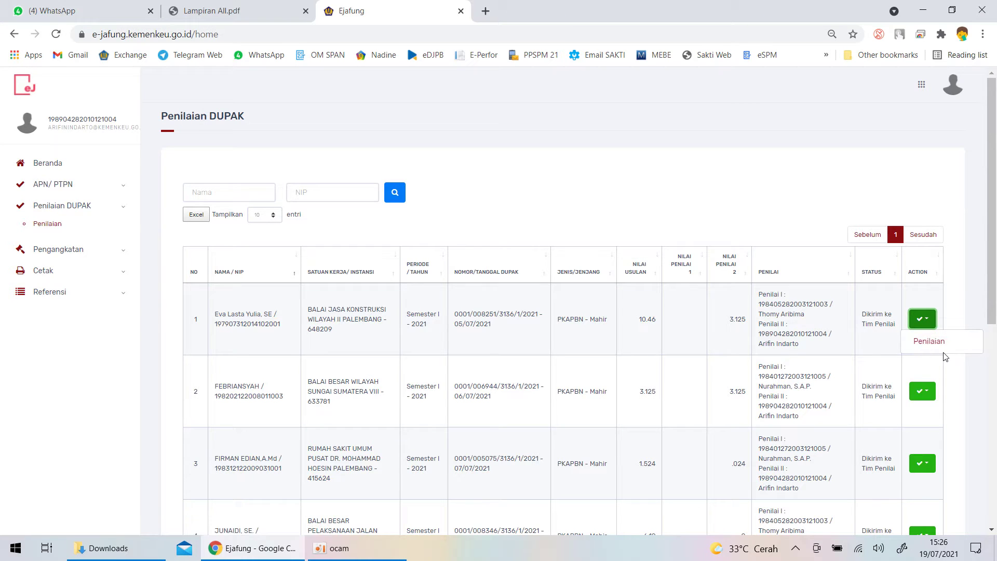
scroll(955, 353, "down", 7)
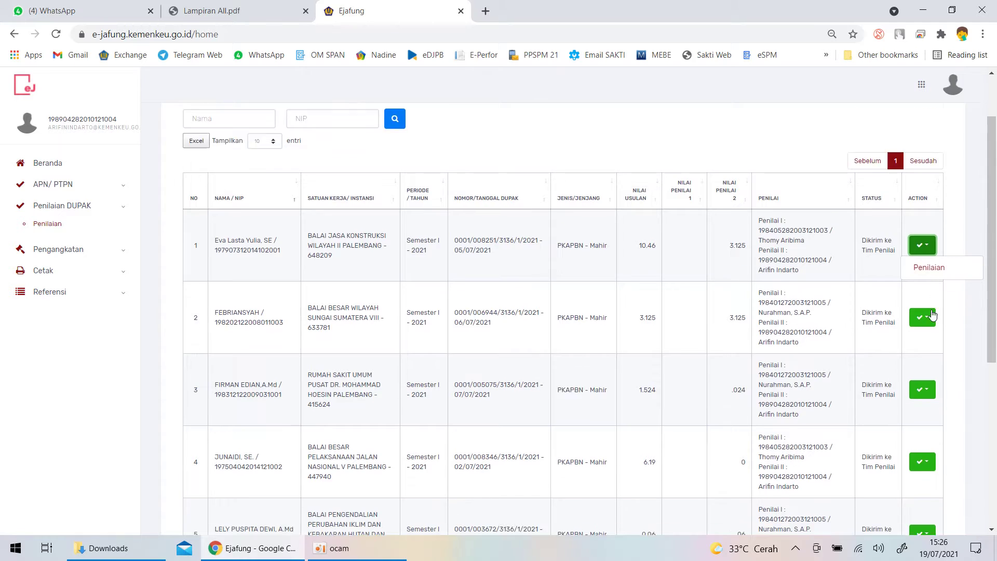
scroll(929, 307, "up", 5)
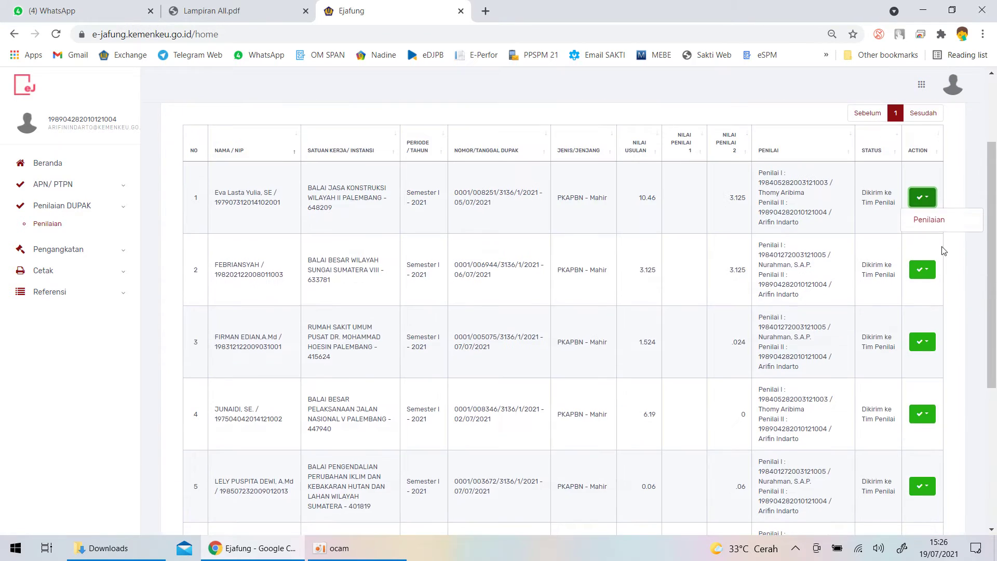
scroll(929, 364, "down", 4)
scroll(928, 244, "up", 5)
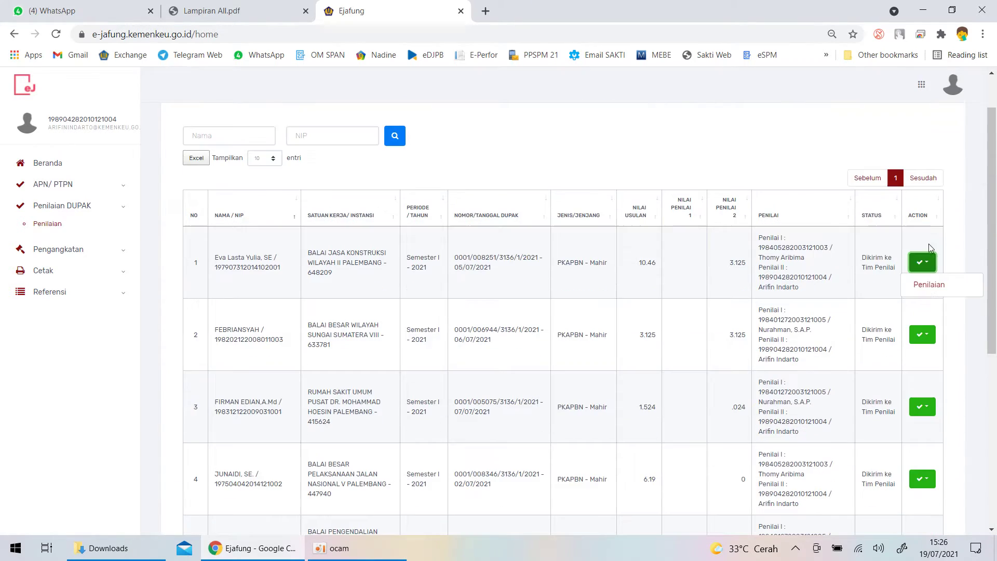
left_click(929, 264)
left_click(929, 265)
- Open the Penilaian of the first submission, from Balai Jasa Konstruksi Wilayah II Palembang
scroll(696, 296, "down", 6)
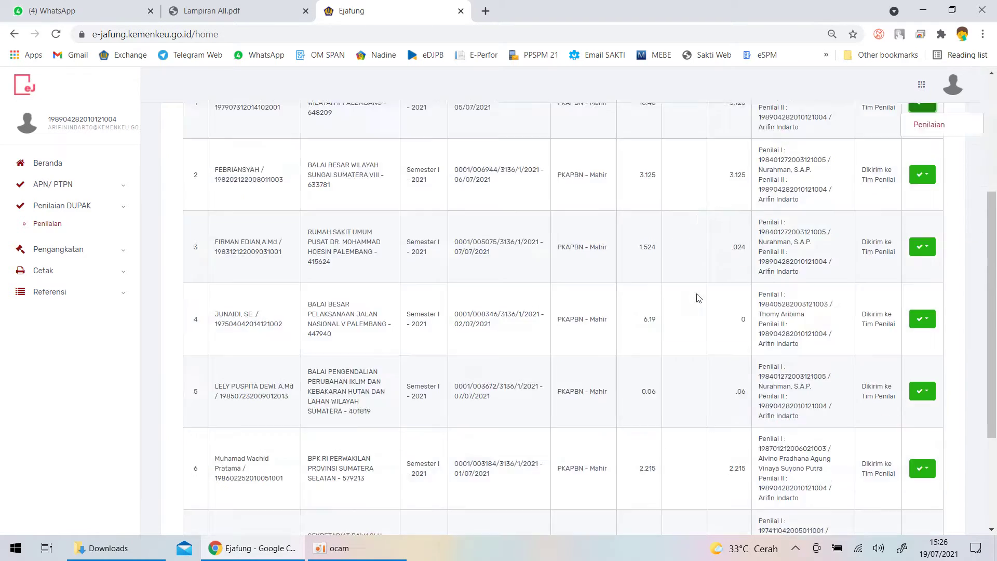
scroll(713, 294, "up", 6)
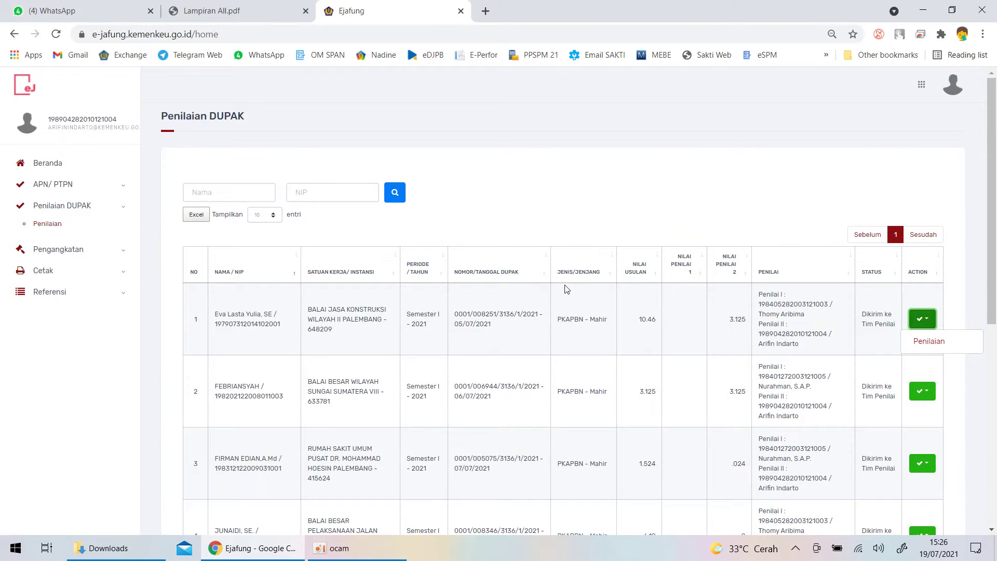
scroll(679, 280, "down", 4)
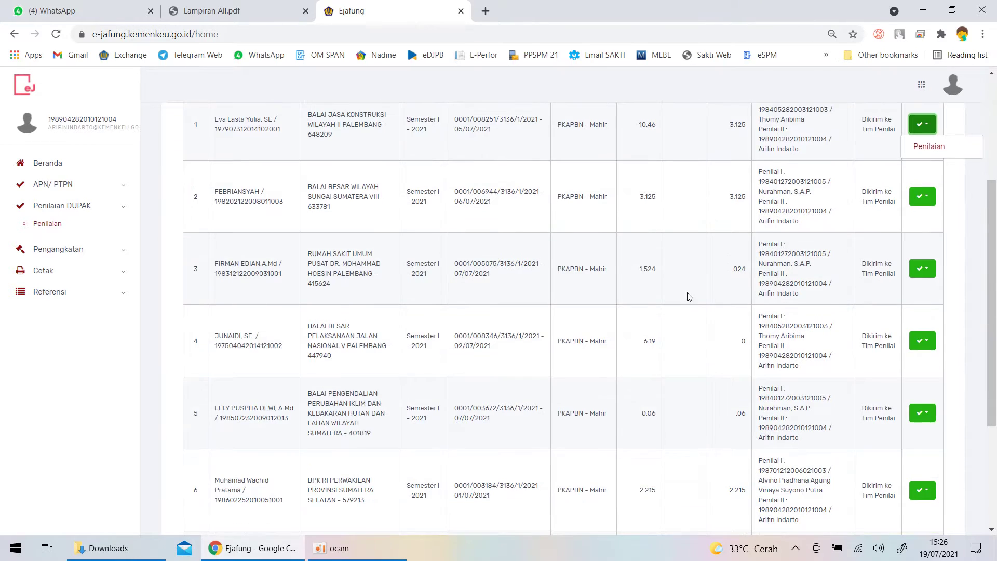
scroll(763, 256, "up", 3)
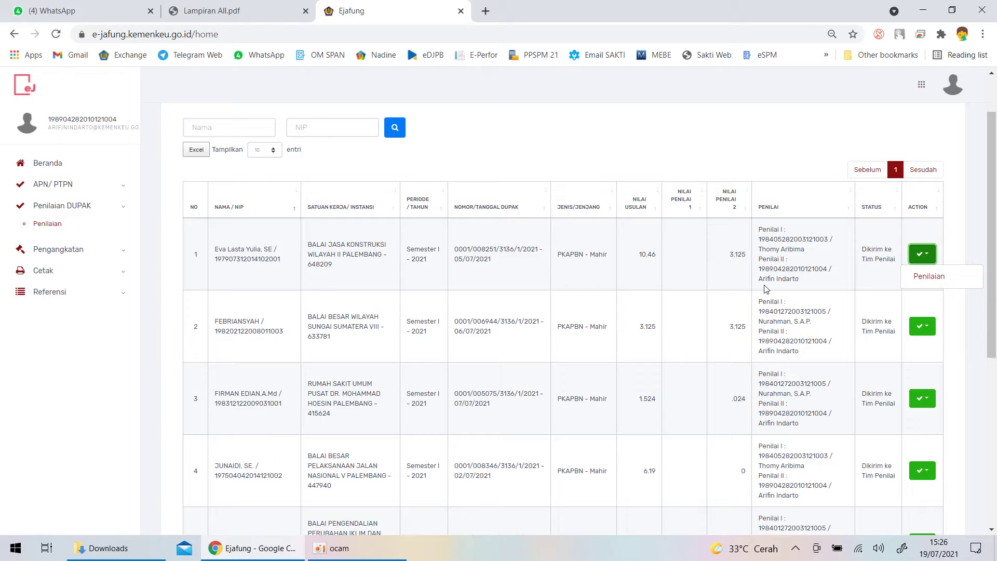
scroll(787, 281, "down", 4)
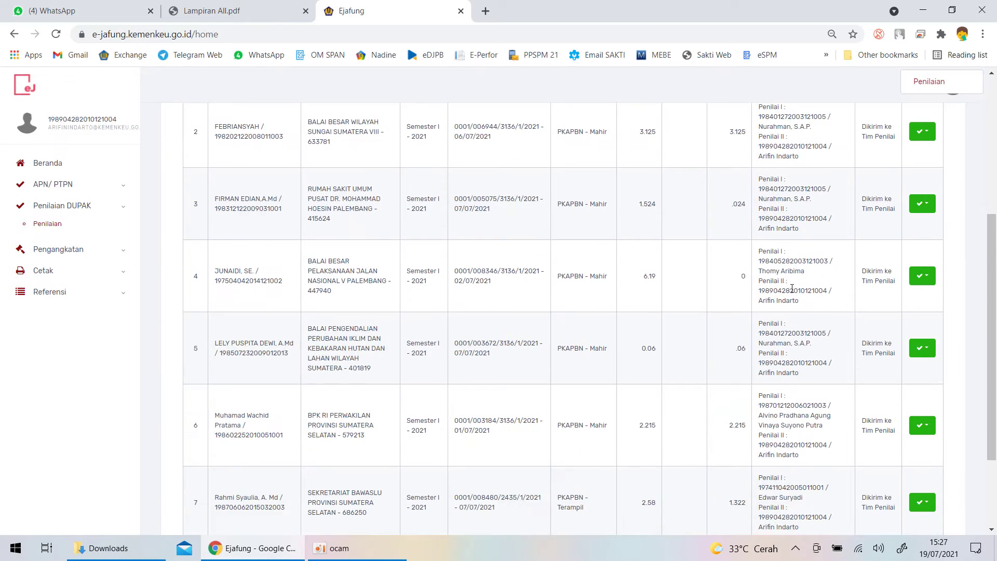
scroll(792, 289, "up", 4)
left_click(927, 256)
left_click(920, 257)
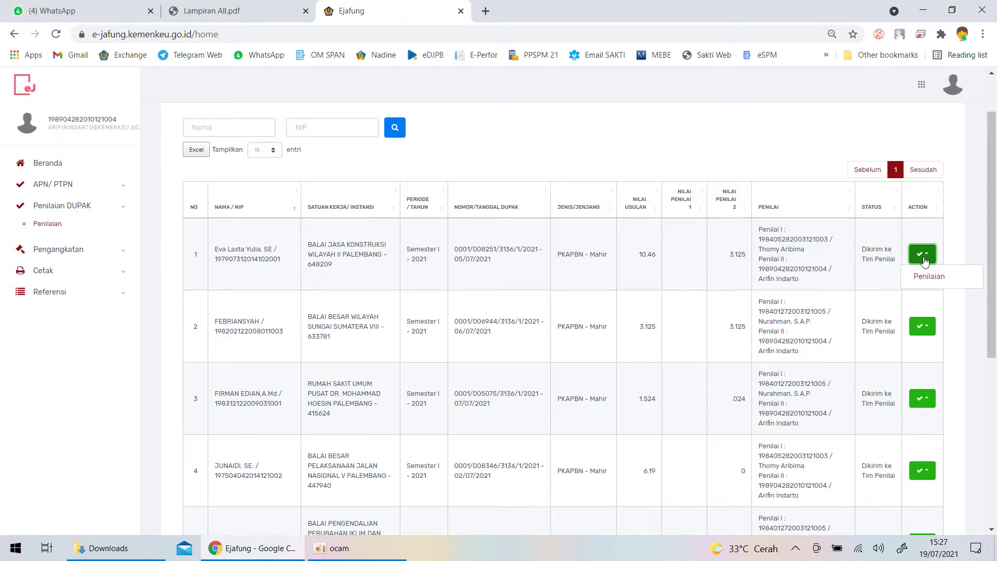
left_click(928, 275)
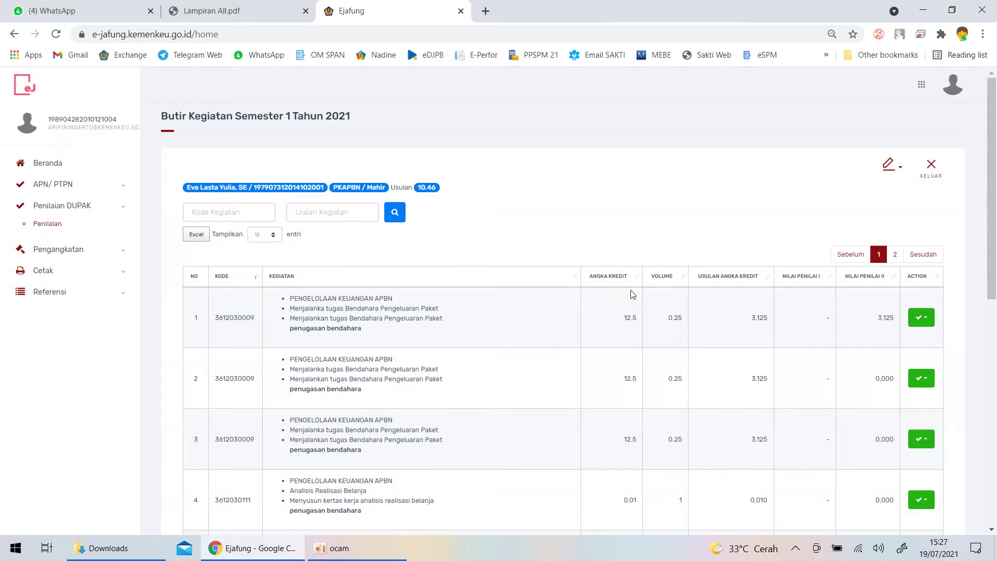
- Look through the Butir Kegiatan list, examining each activity's code, description, credit value, volume and assessor scores
scroll(659, 340, "down", 5)
scroll(503, 309, "up", 5)
scroll(467, 291, "down", 6)
scroll(245, 254, "down", 3)
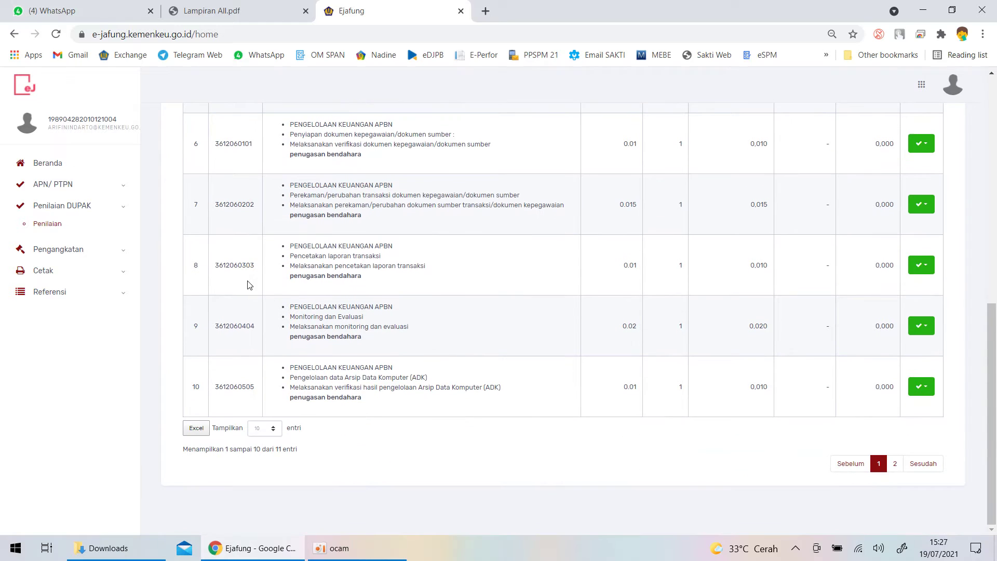
scroll(358, 388, "up", 9)
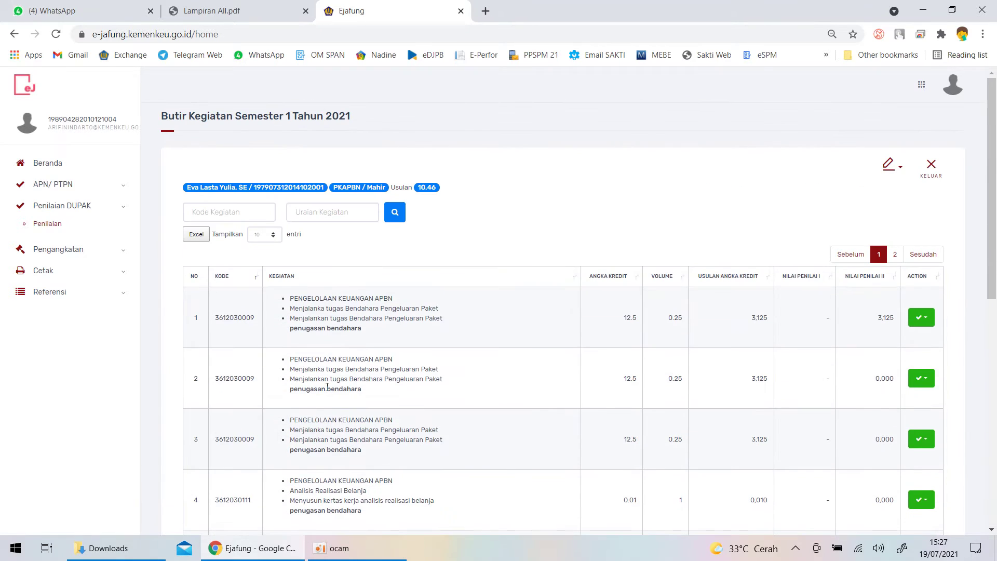
scroll(363, 312, "down", 4)
scroll(362, 326, "up", 3)
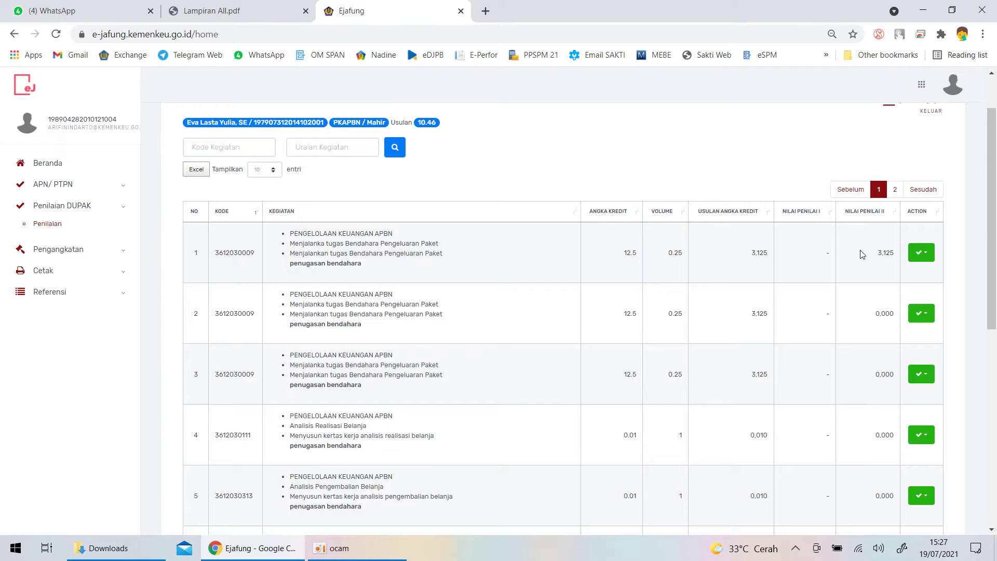
left_click(923, 253)
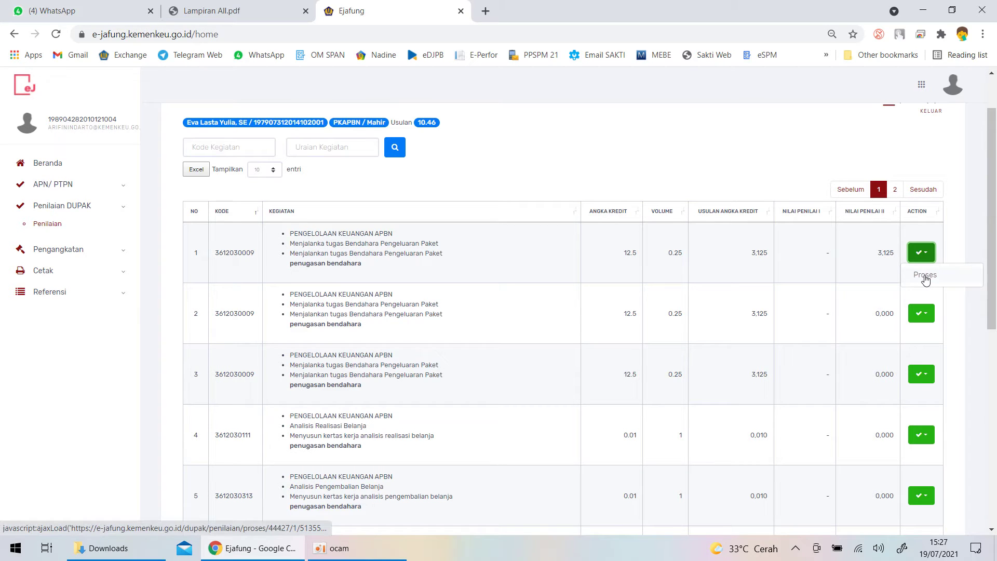
left_click(925, 275)
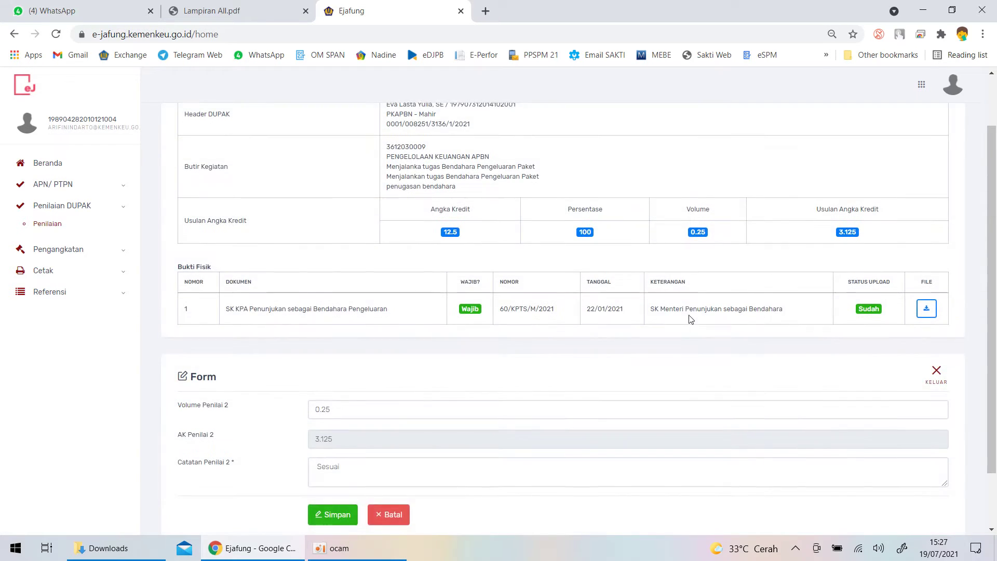
scroll(690, 318, "up", 1)
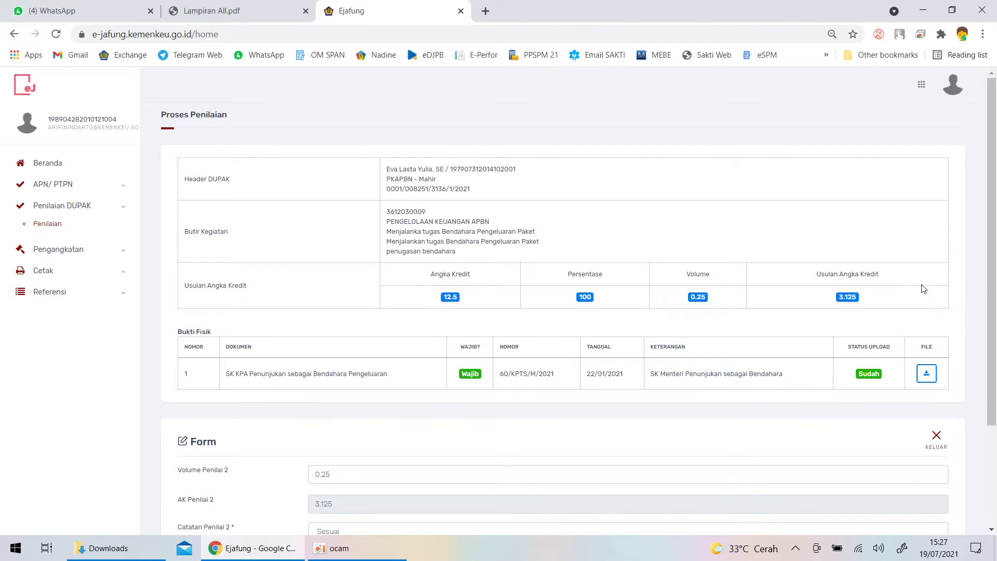
scroll(581, 319, "down", 2)
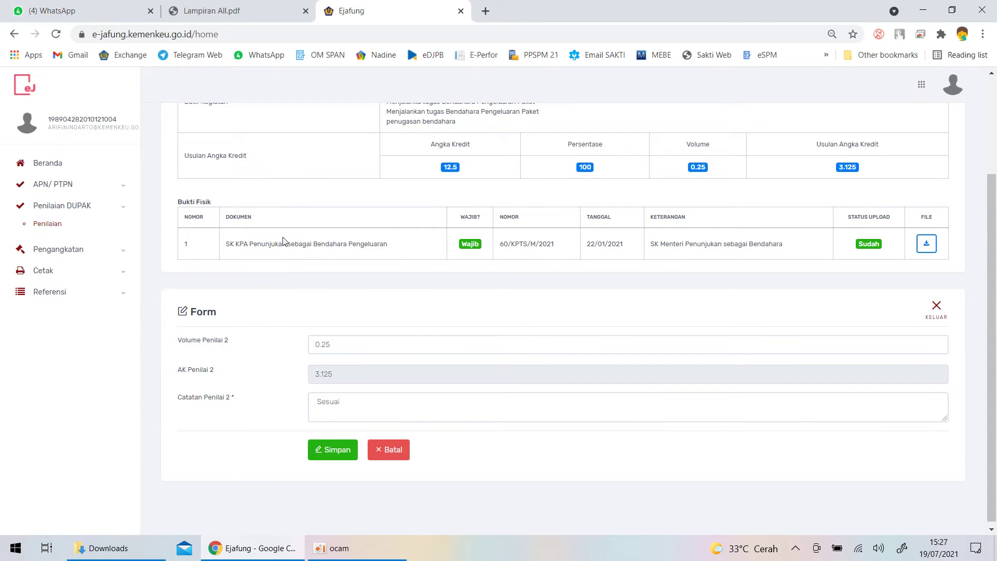
scroll(283, 240, "up", 3)
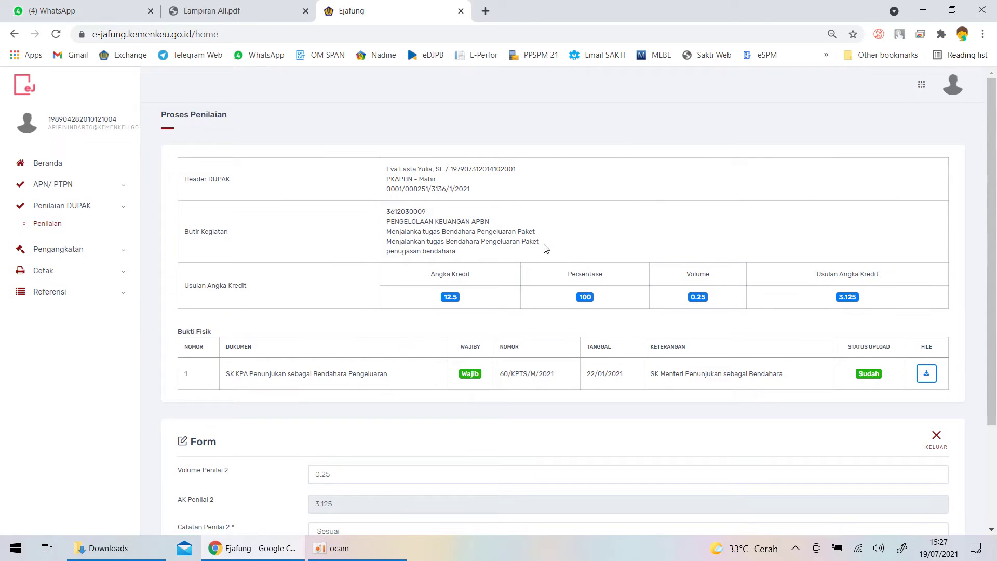
scroll(363, 334, "down", 1)
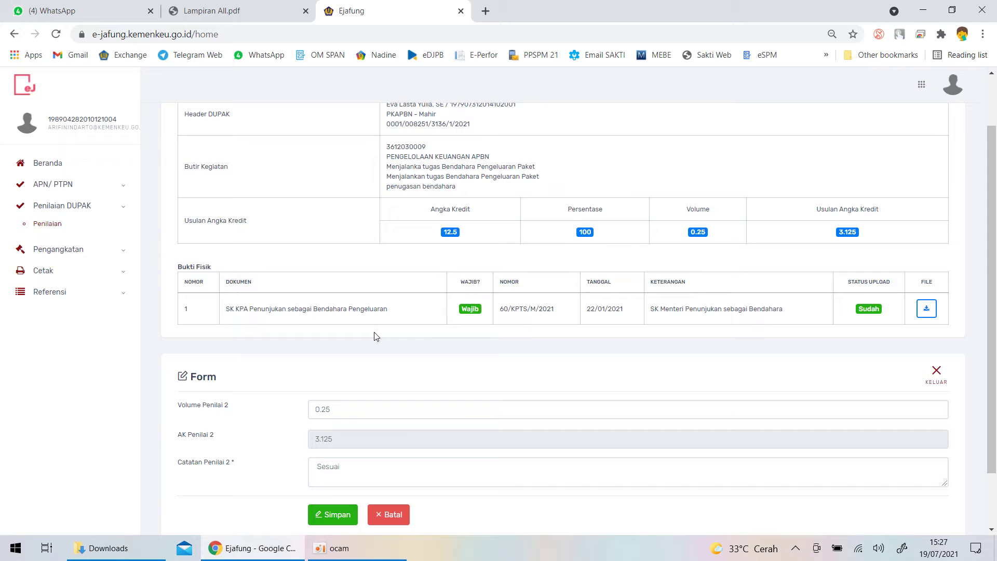
- Download the SK KPA Penunjukan sebagai Bendahara Pengeluaran evidence file, read it through to the signature page, and close it
left_click(927, 310)
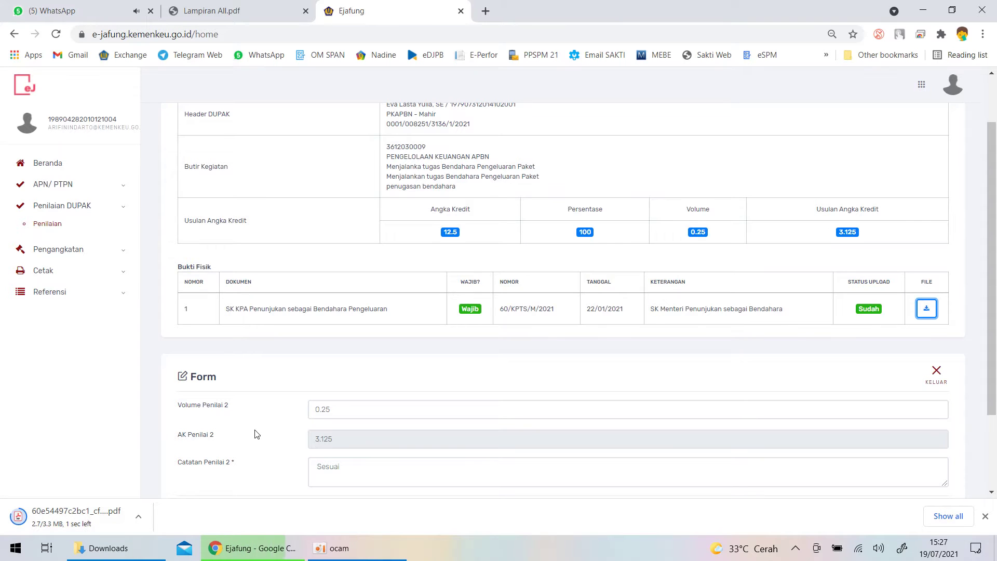
left_click(51, 515)
scroll(589, 251, "down", 20)
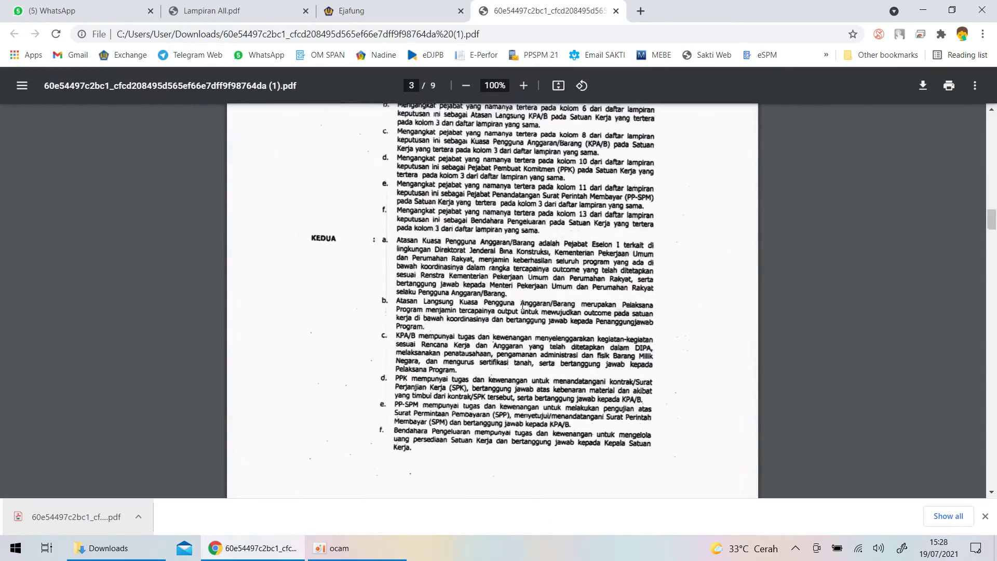
scroll(524, 305, "down", 8)
scroll(513, 315, "down", 12)
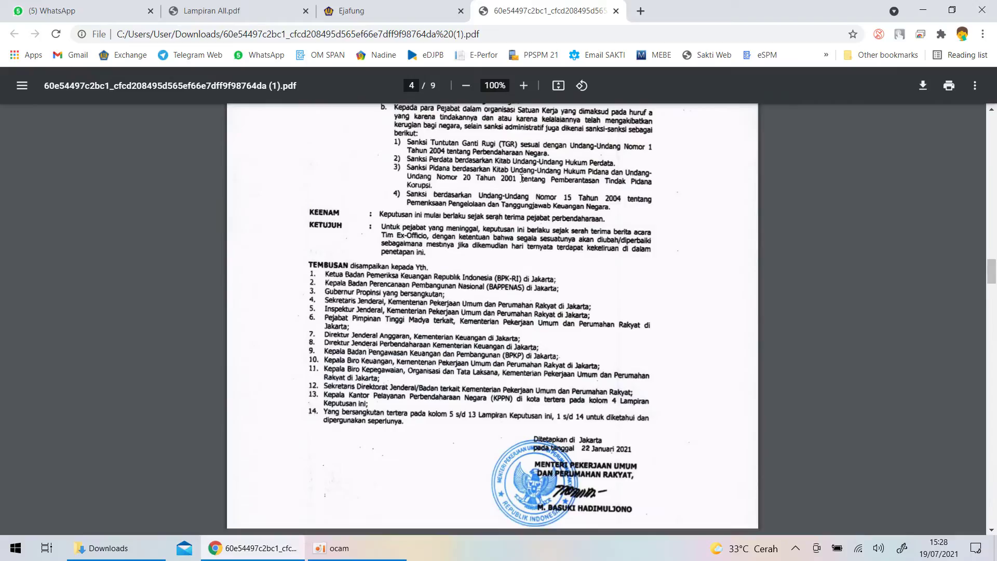
left_click(616, 11)
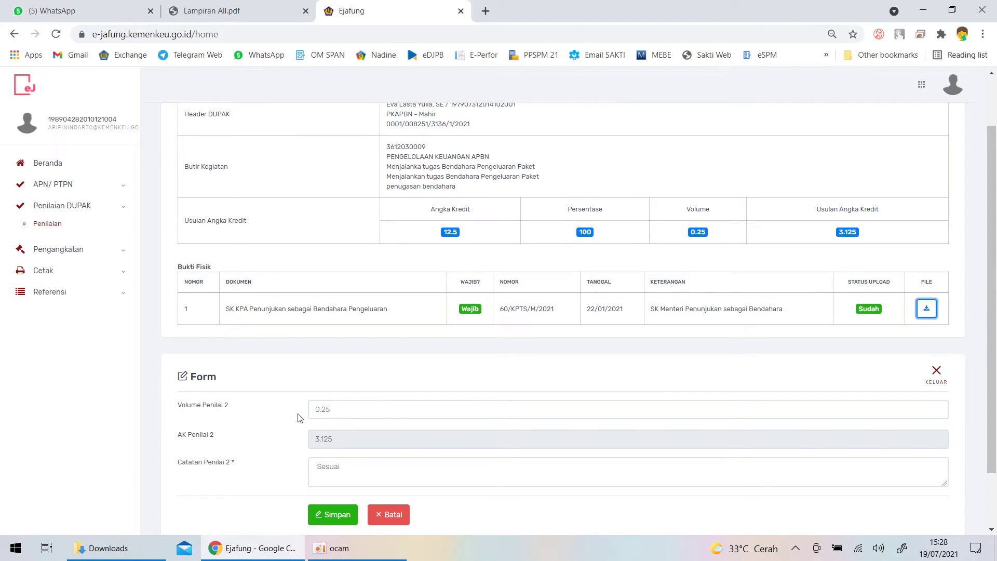
- Compare the activity's proposed credit and Bukti Fisik with the Penilai 2 volume, AK and Catatan, and exit the form without saving
scroll(298, 414, "down", 2)
scroll(311, 306, "up", 2)
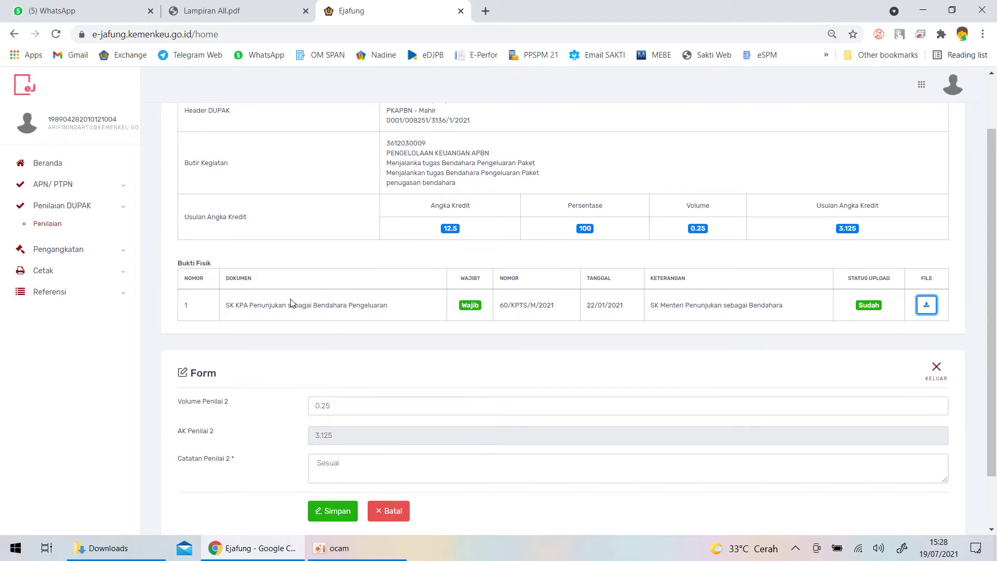
scroll(311, 312, "down", 1)
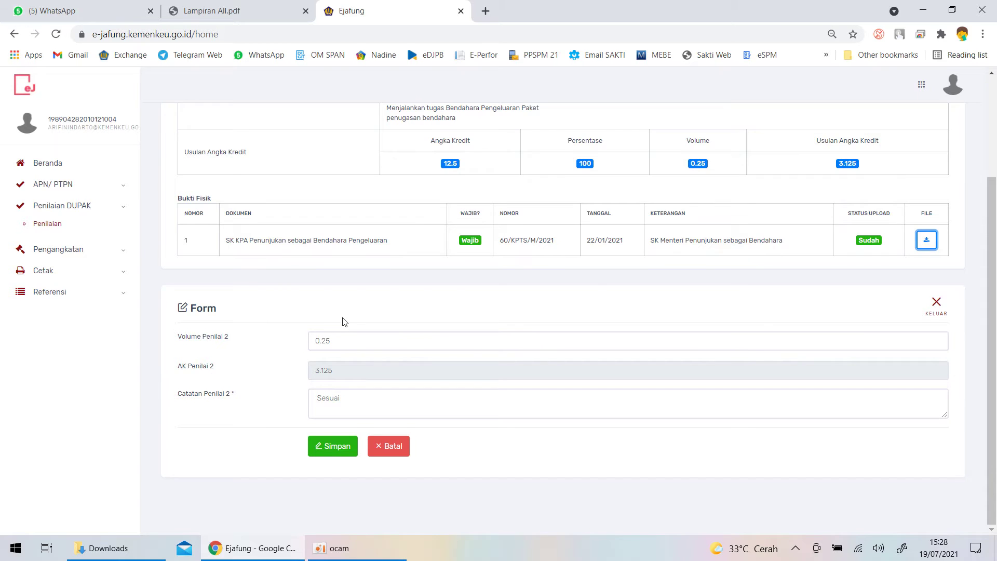
scroll(332, 327, "up", 3)
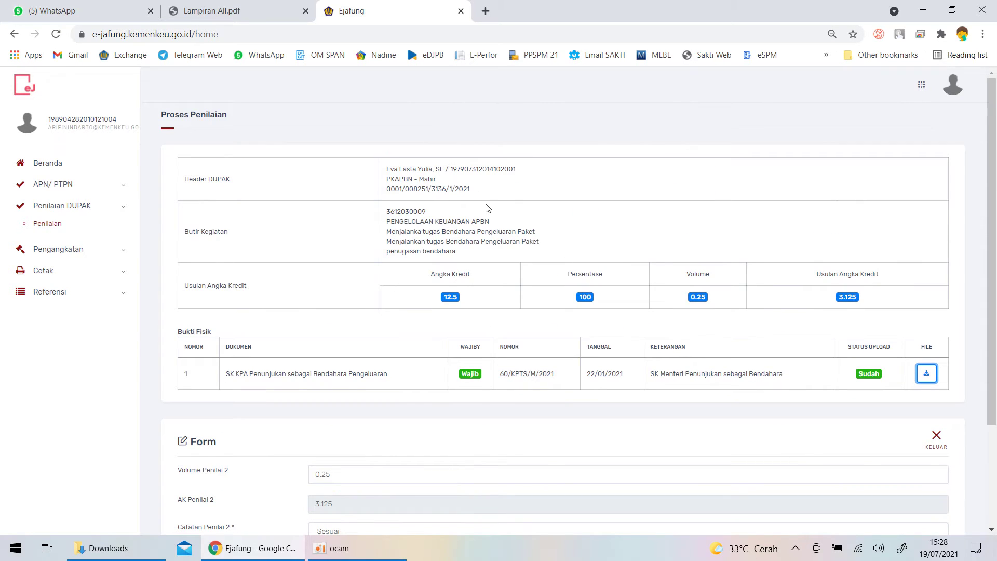
scroll(482, 231, "down", 1)
scroll(437, 201, "up", 1)
scroll(497, 228, "down", 2)
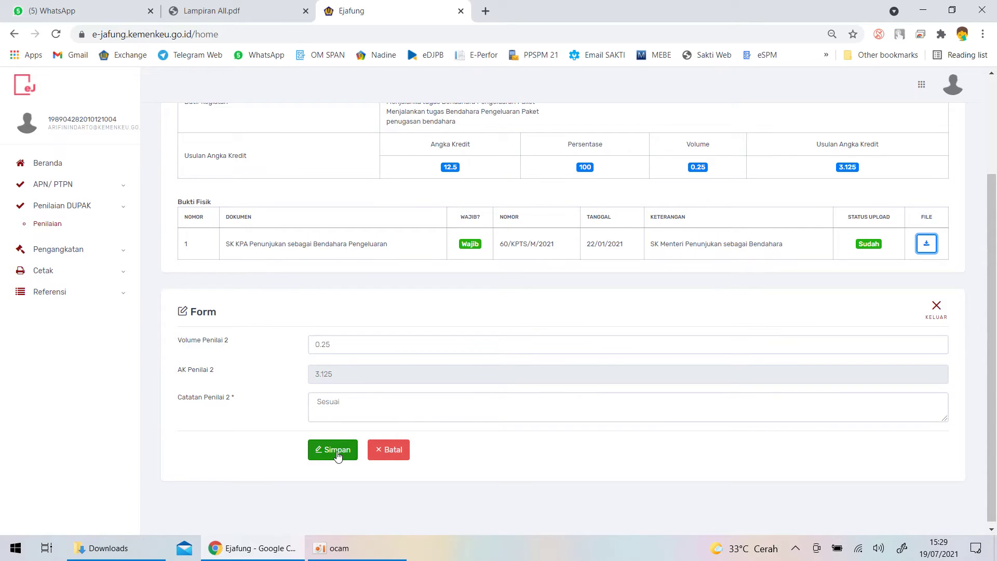
scroll(649, 405, "up", 3)
left_click(935, 436)
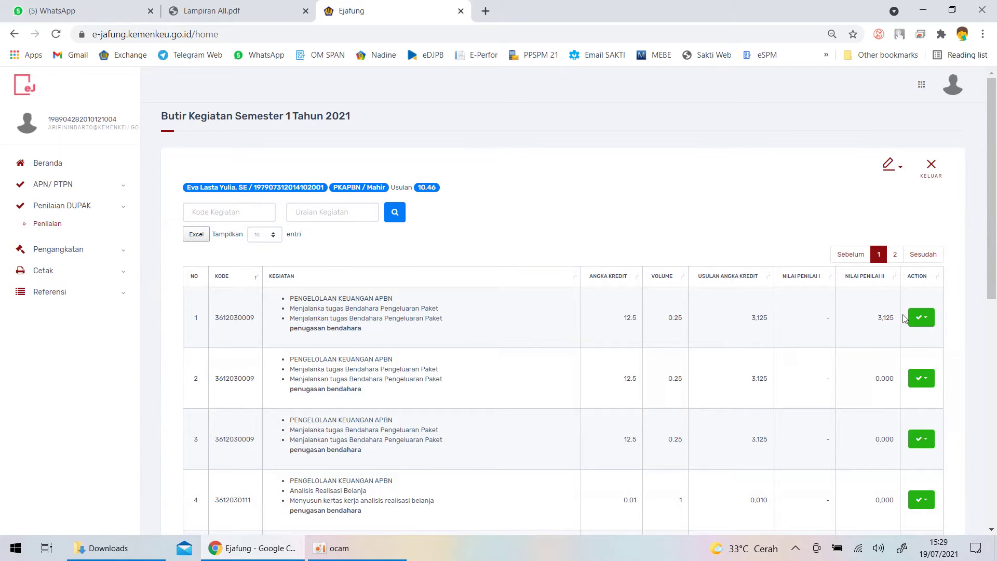
scroll(508, 325, "down", 3)
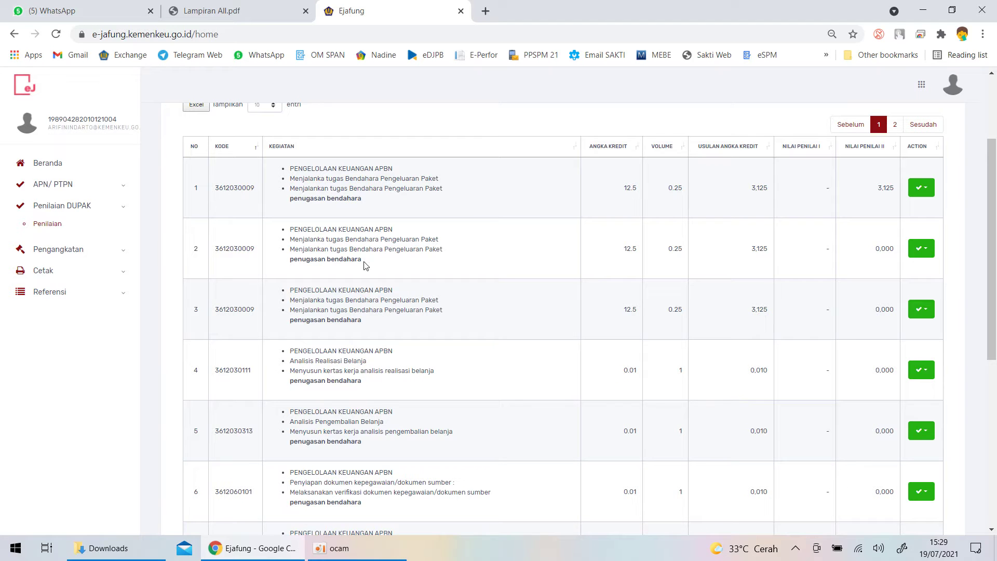
left_click(920, 248)
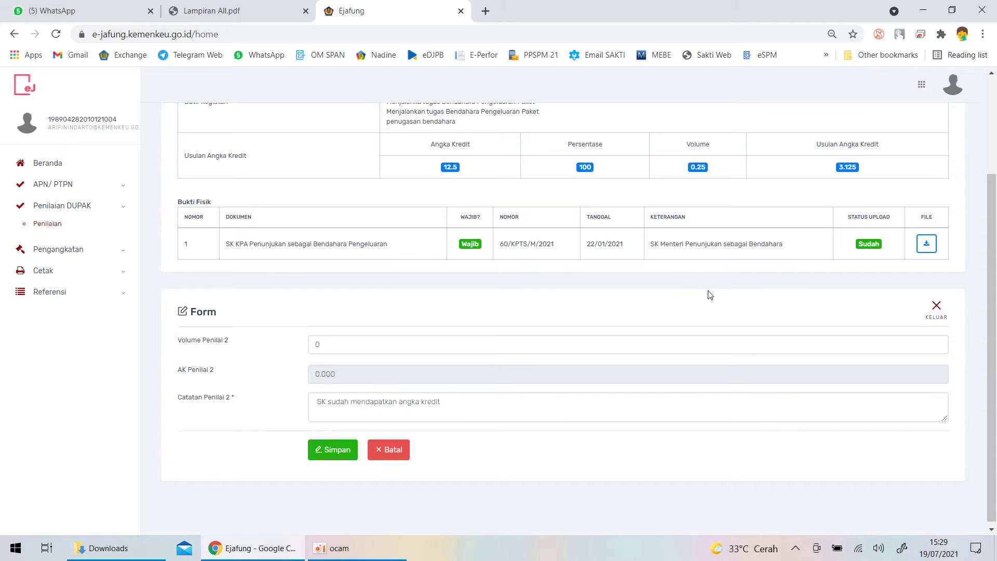
scroll(699, 188, "up", 1)
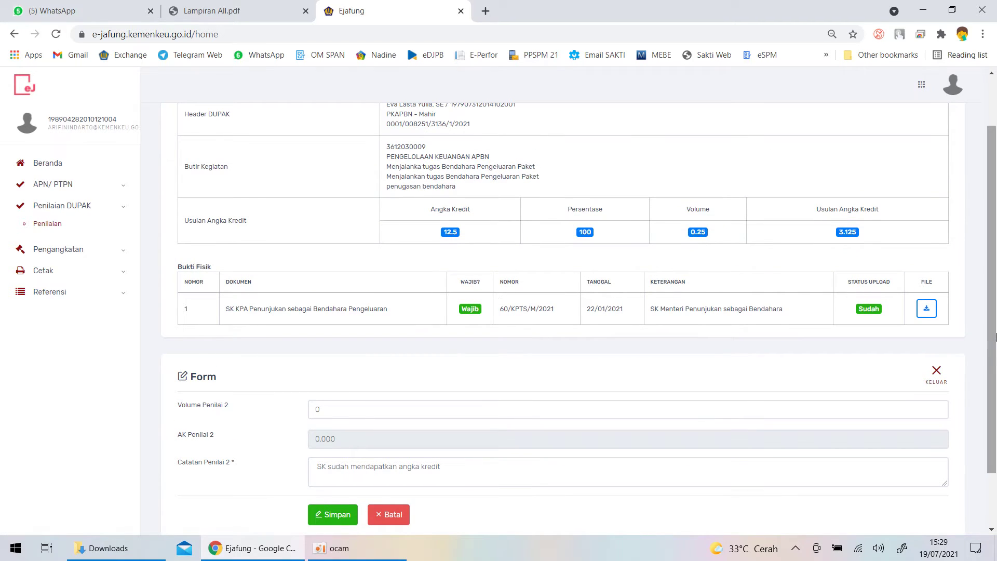
scroll(543, 297, "down", 1)
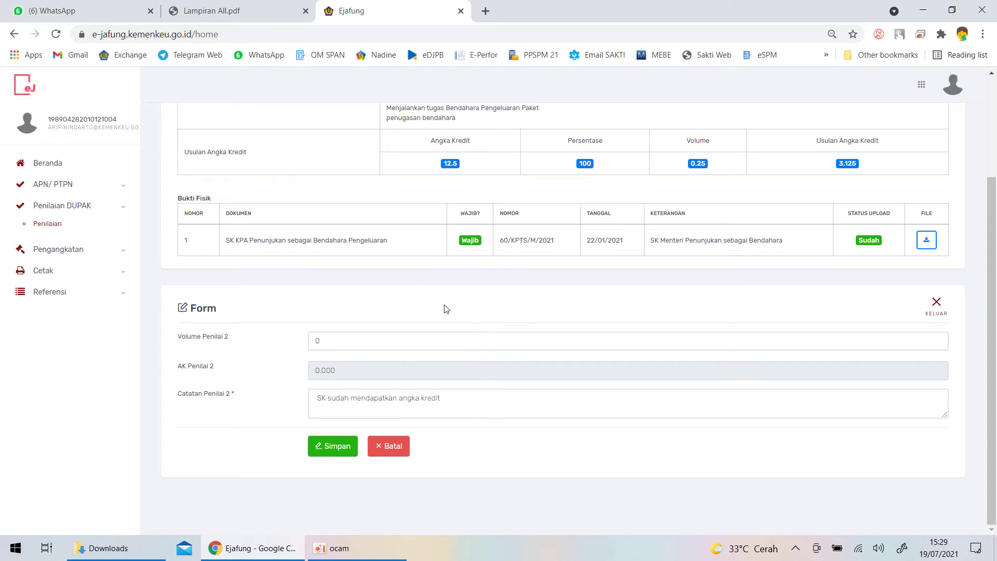
left_click(942, 315)
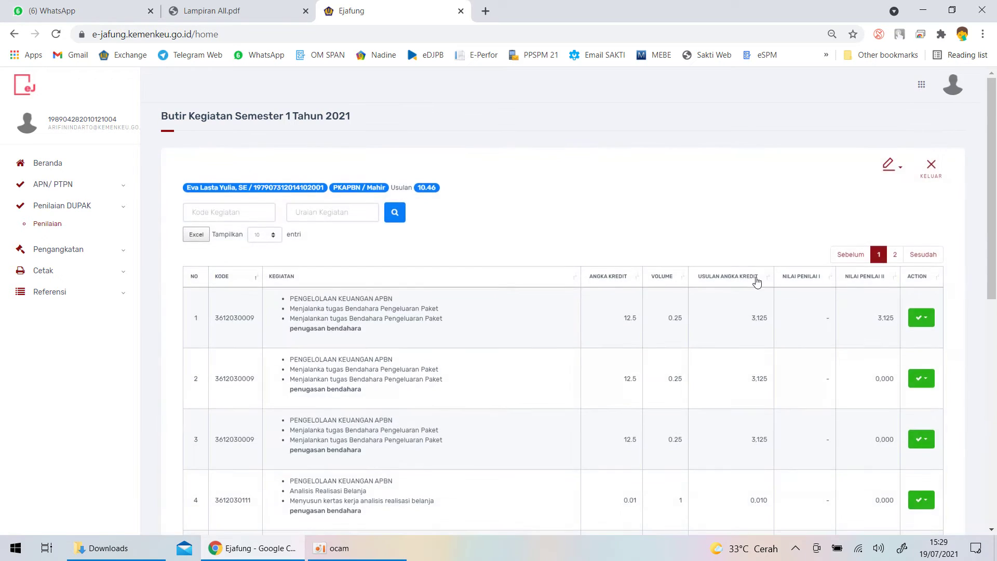
scroll(748, 275, "down", 3)
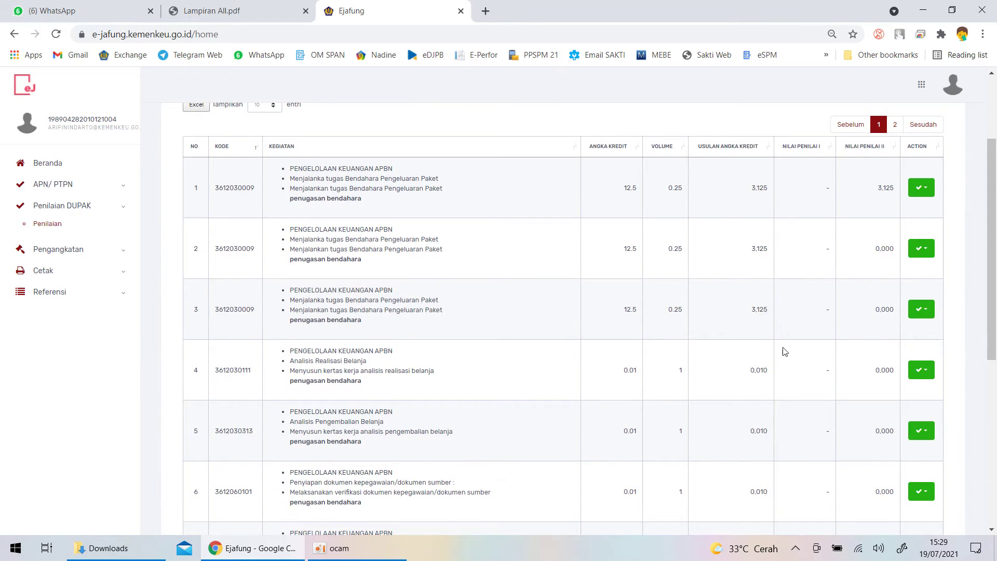
left_click(921, 309)
left_click(927, 331)
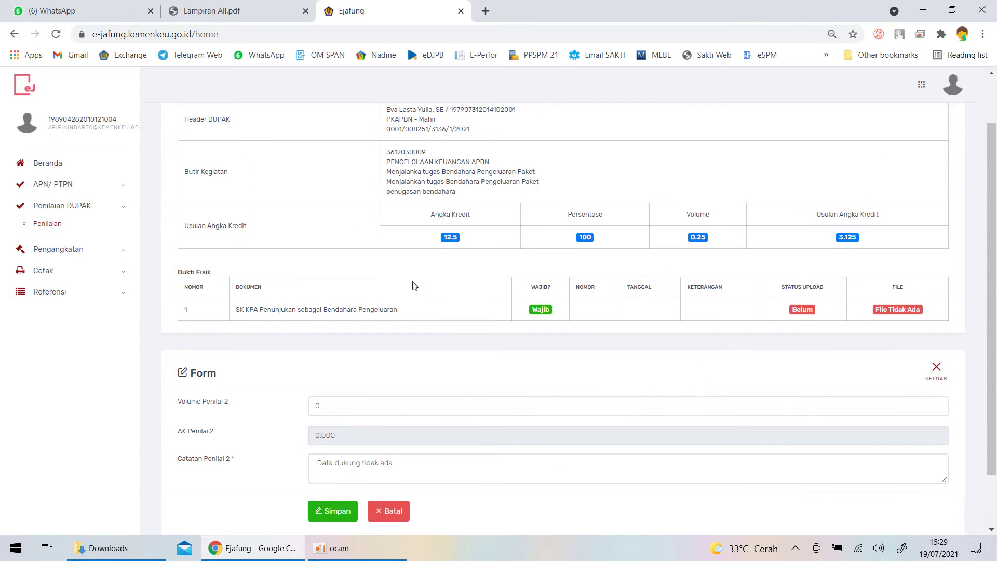
scroll(446, 333, "up", 2)
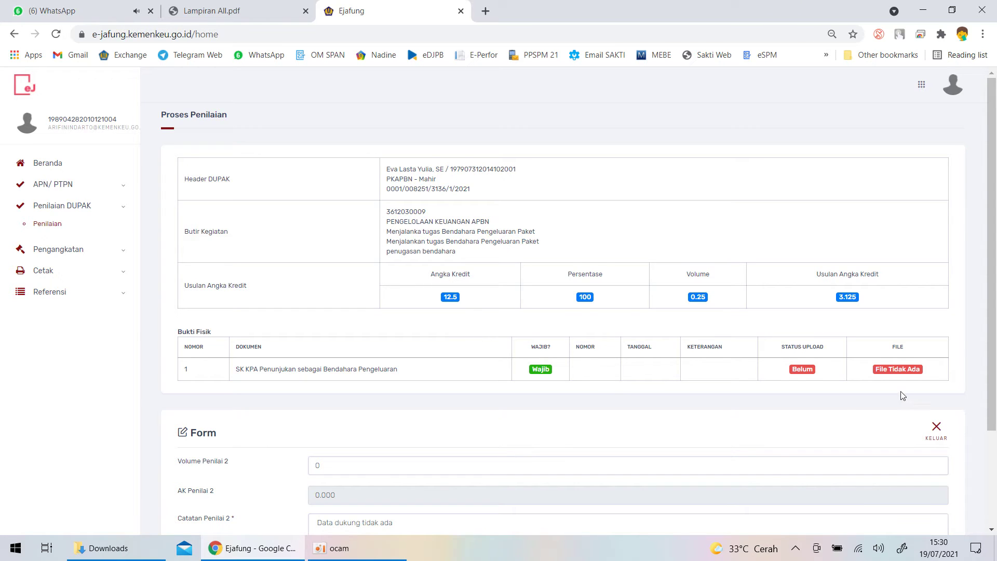
scroll(753, 362, "down", 4)
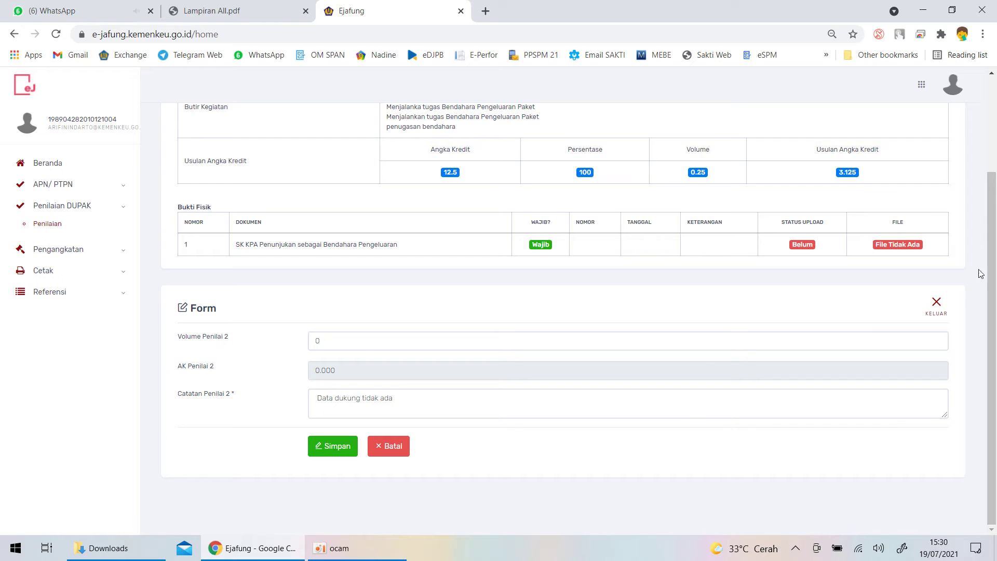
left_click(936, 310)
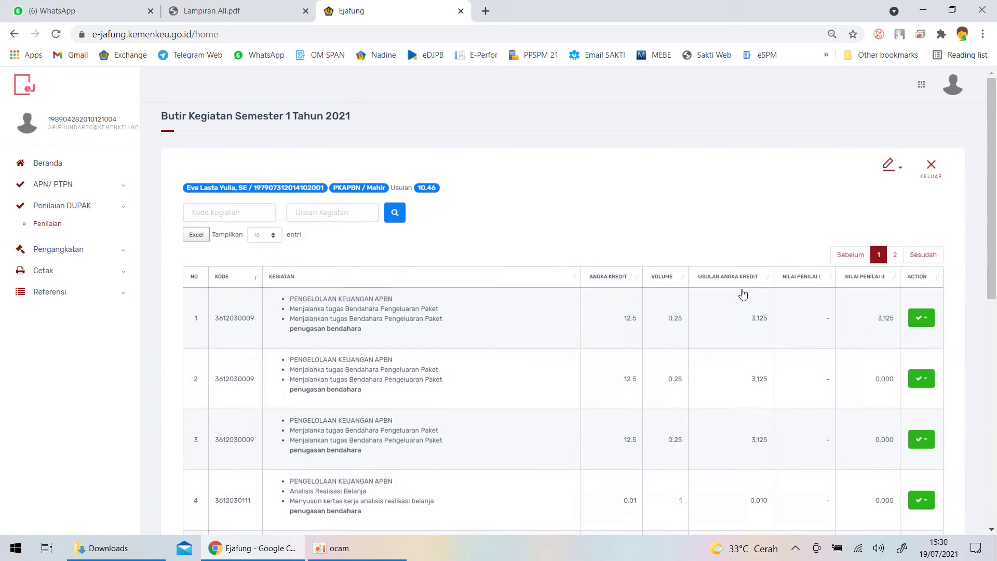
scroll(743, 294, "down", 3)
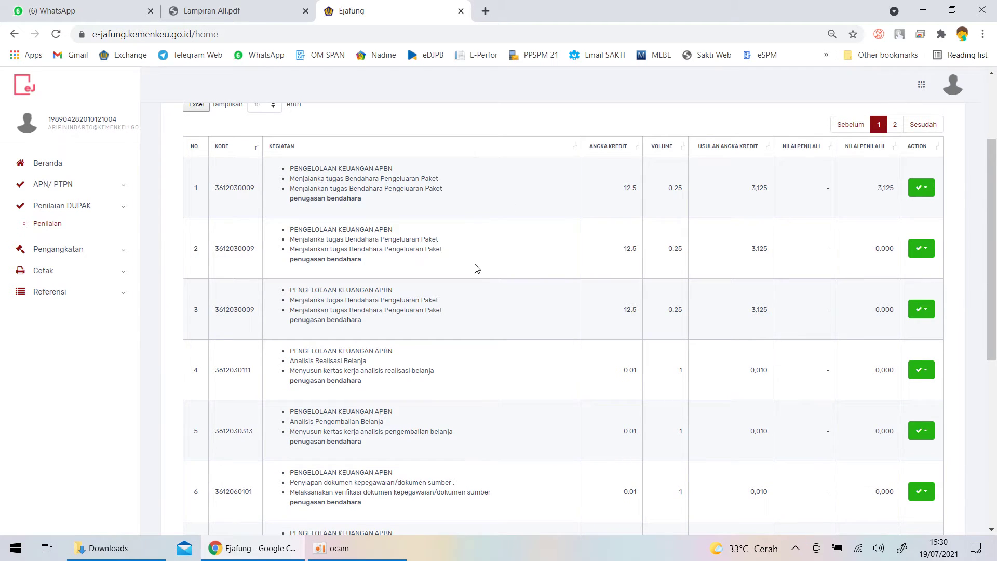
scroll(477, 268, "down", 1)
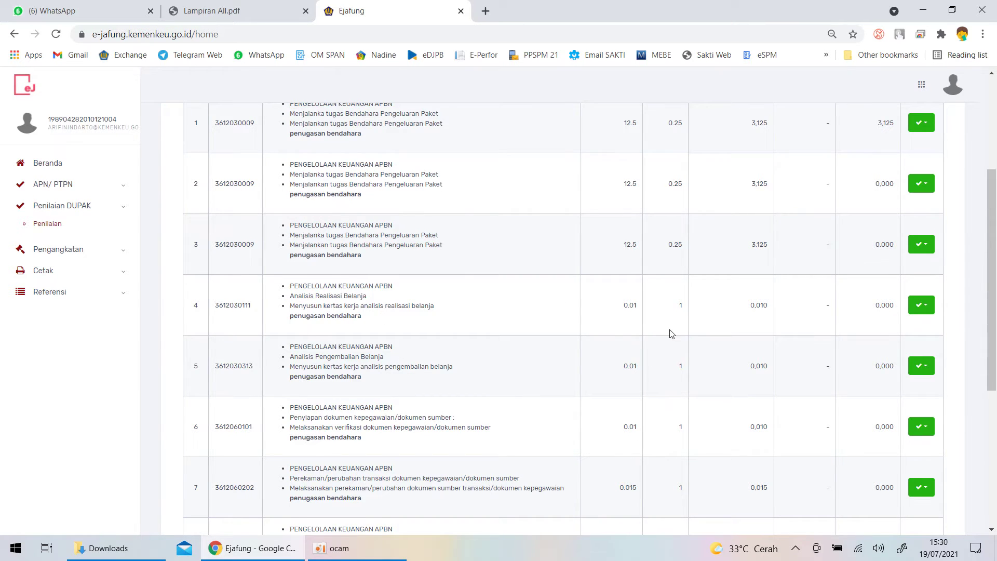
scroll(670, 334, "down", 1)
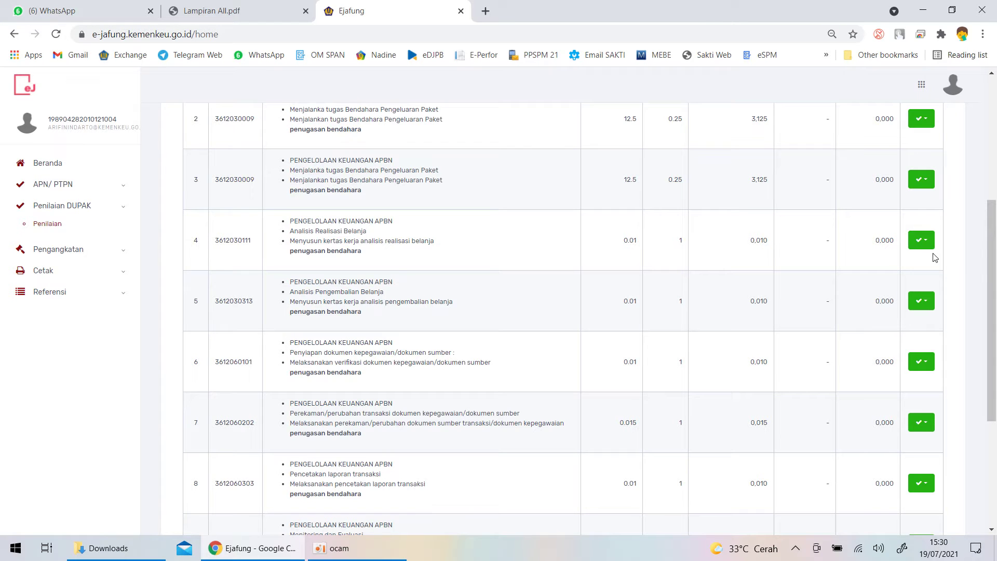
left_click(921, 241)
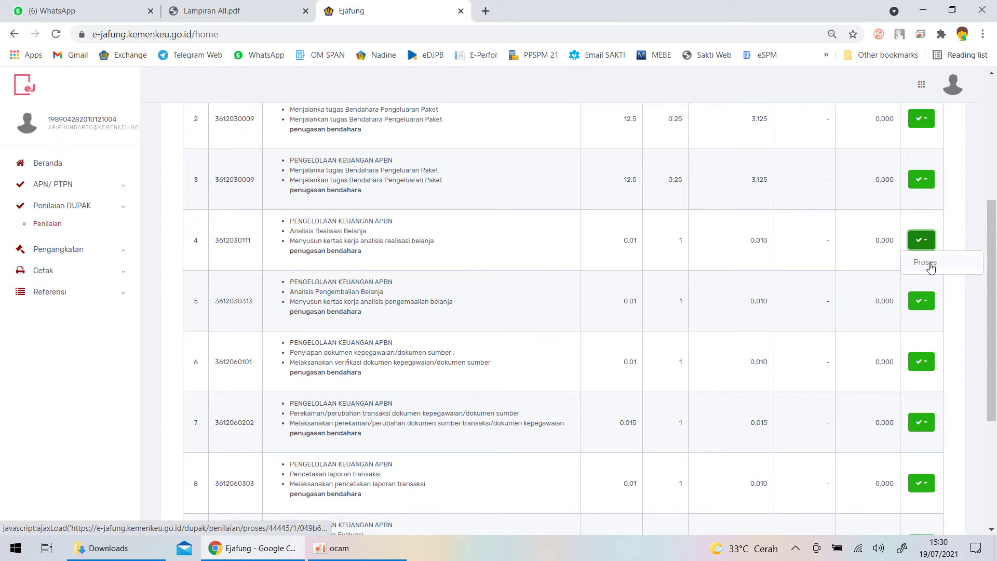
left_click(930, 265)
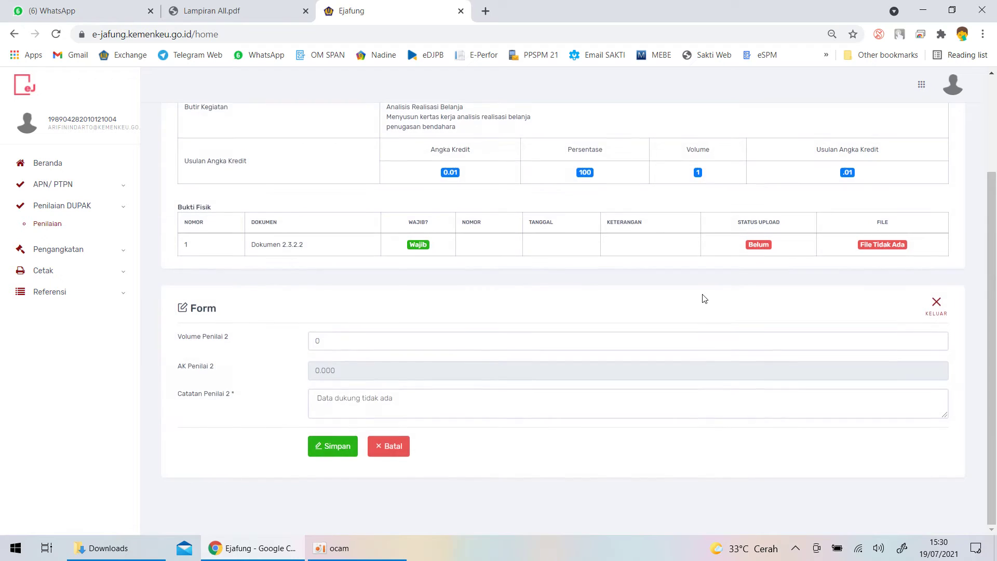
scroll(670, 301, "up", 2)
scroll(659, 280, "down", 2)
scroll(663, 291, "up", 2)
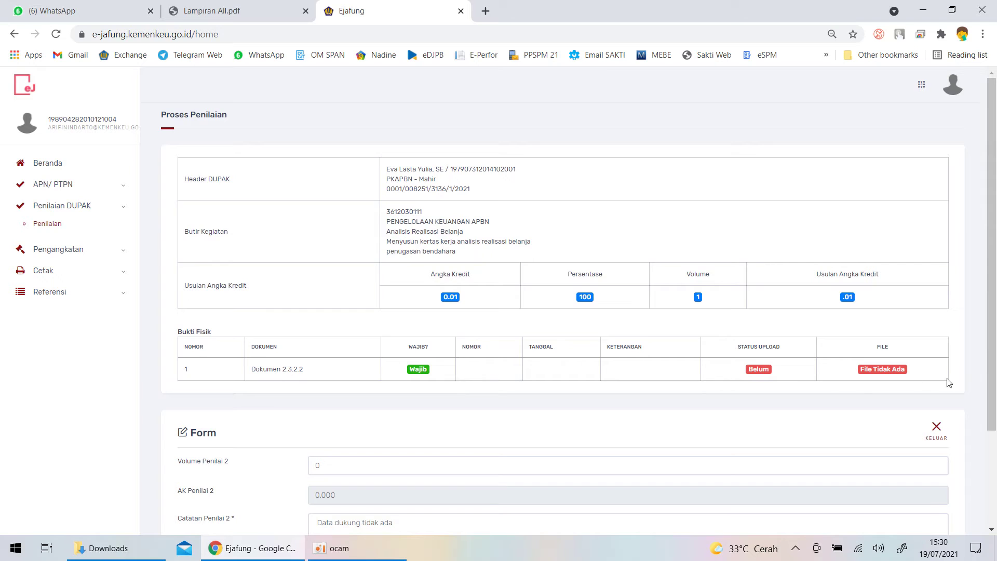
scroll(688, 349, "down", 2)
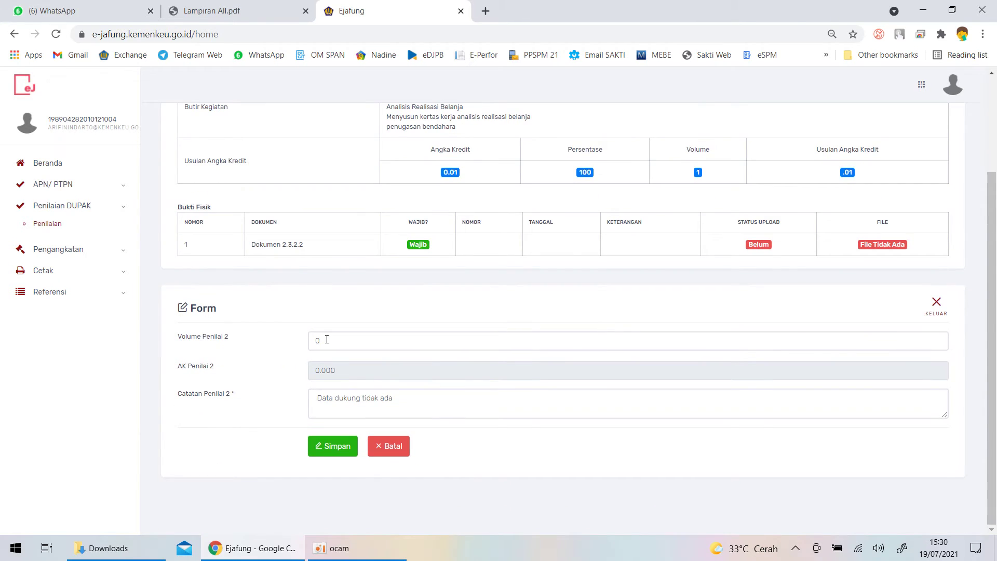
scroll(716, 216, "up", 2)
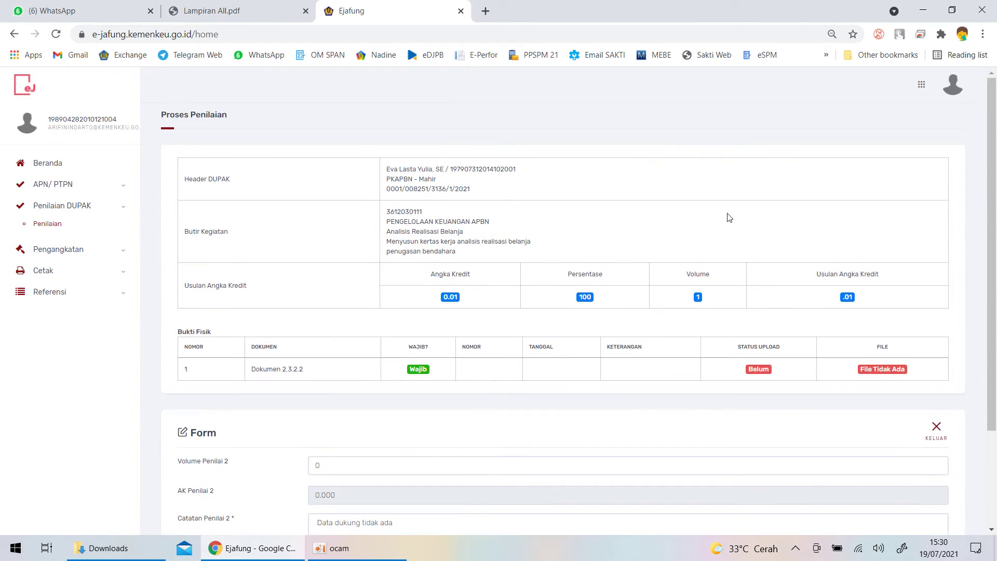
left_click(935, 435)
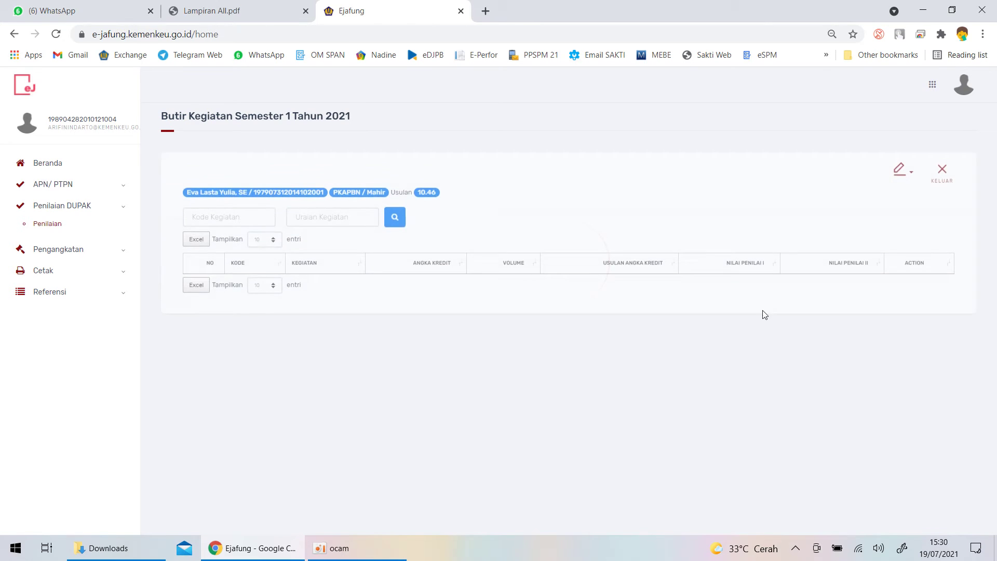
scroll(767, 319, "down", 2)
scroll(770, 330, "down", 4)
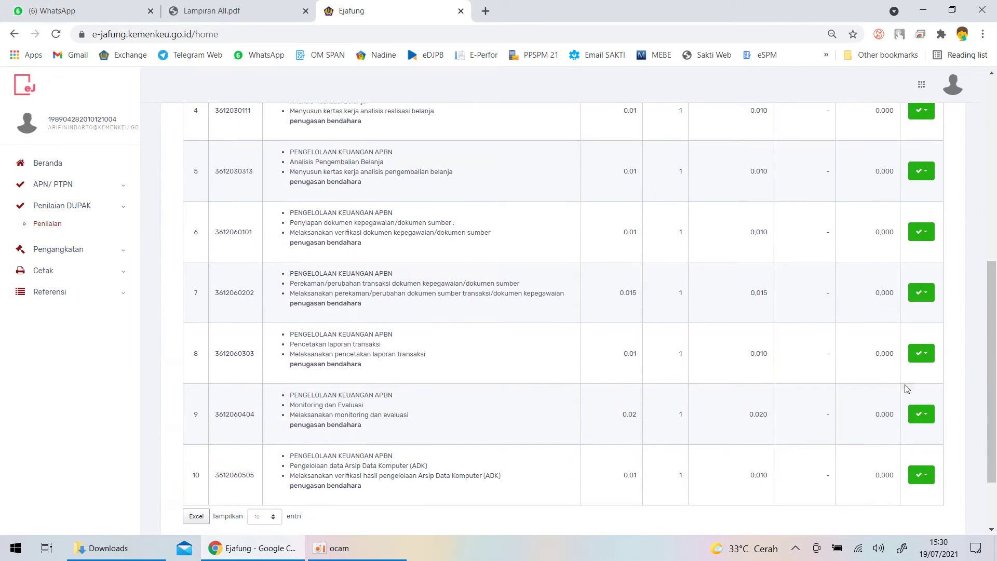
left_click(923, 414)
left_click(927, 439)
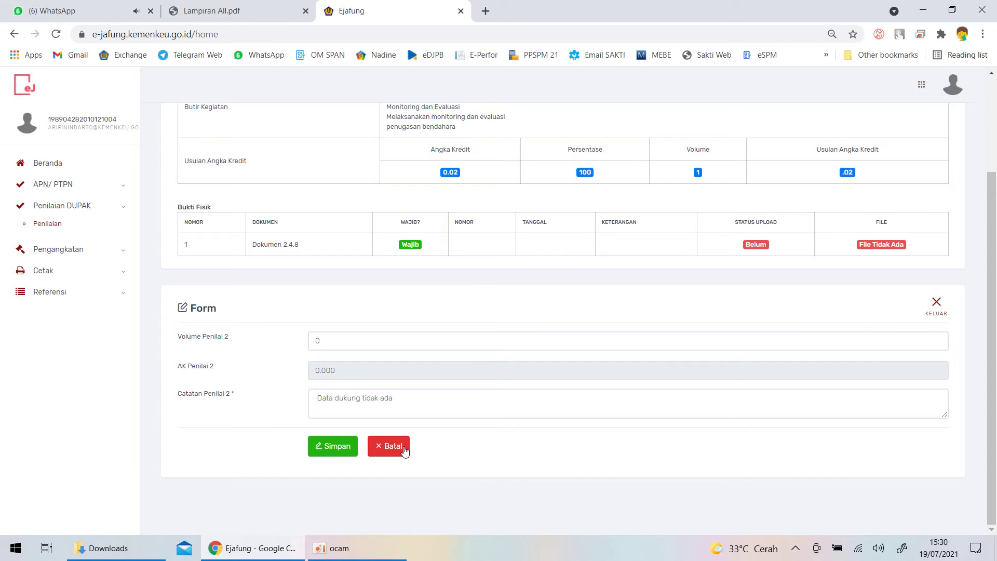
left_click(937, 306)
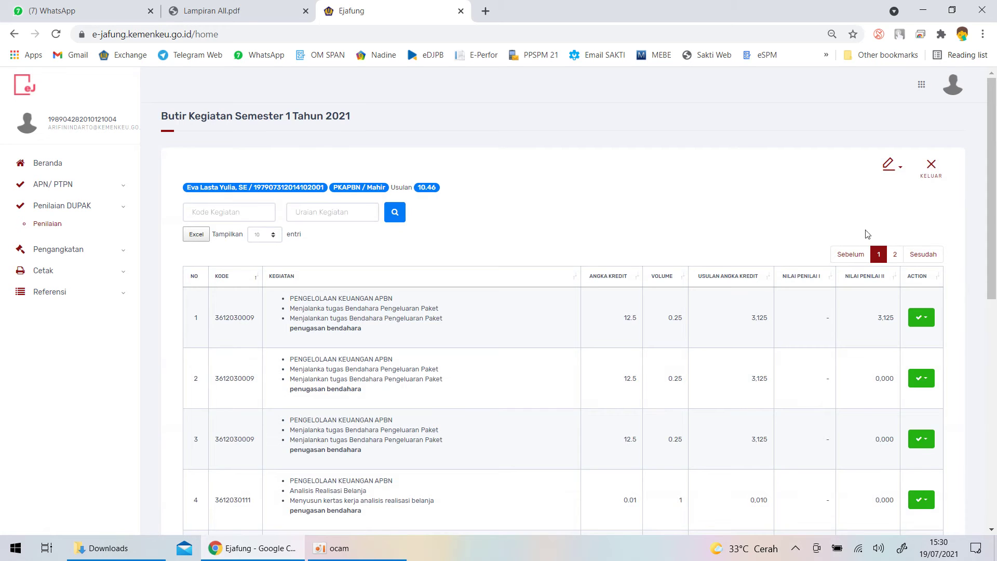
- Return to the Penilaian DUPAK list and open the activities of the BPK RI Perwakilan Provinsi Sumatera Selatan proposal
left_click(933, 168)
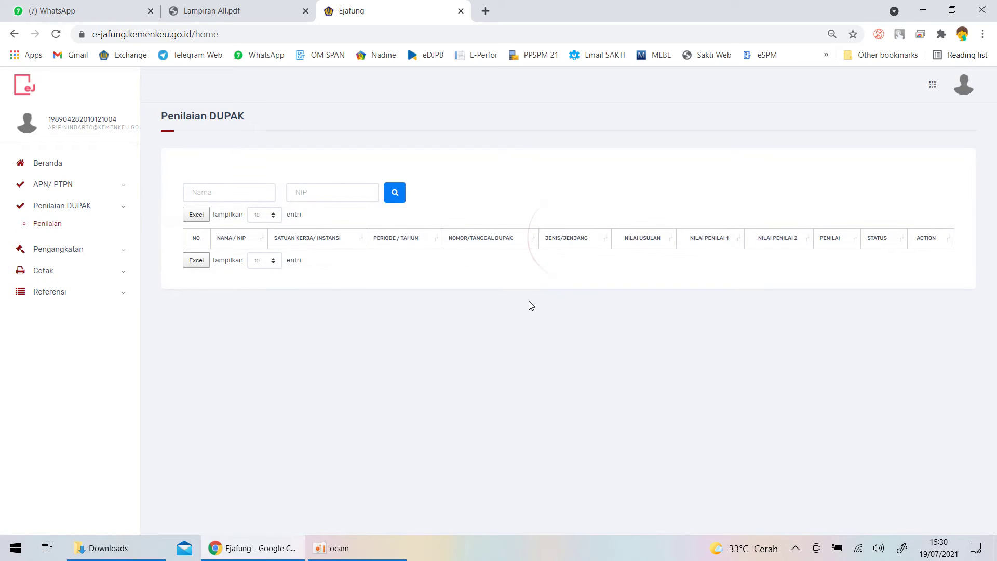
scroll(547, 328, "down", 5)
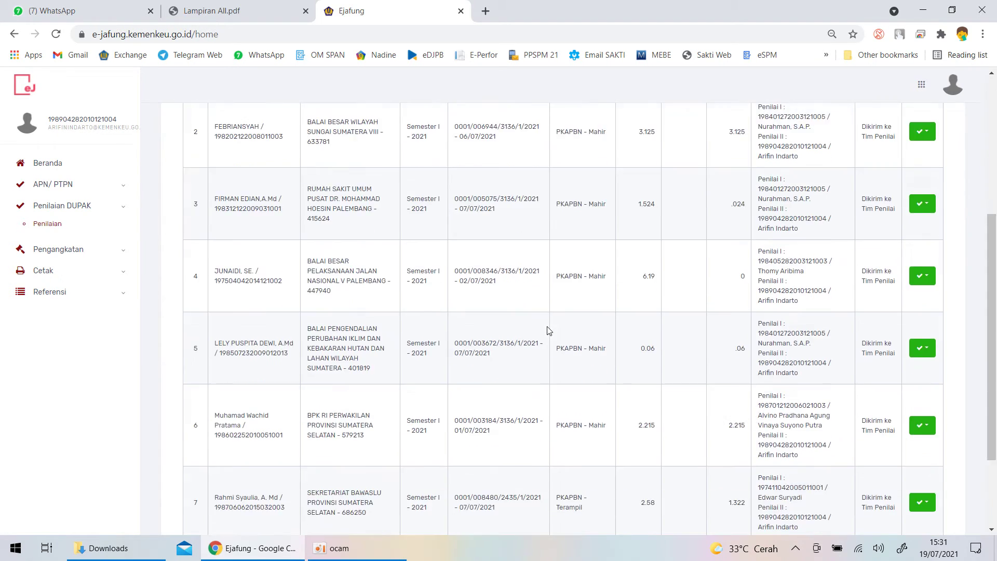
scroll(531, 359, "down", 3)
left_click(925, 306)
left_click(929, 329)
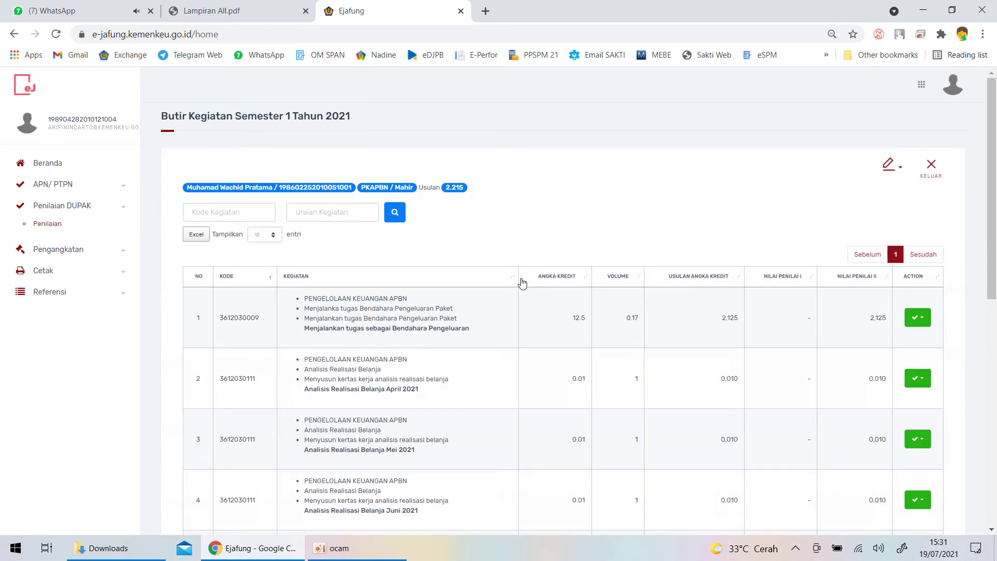
scroll(580, 283, "down", 4)
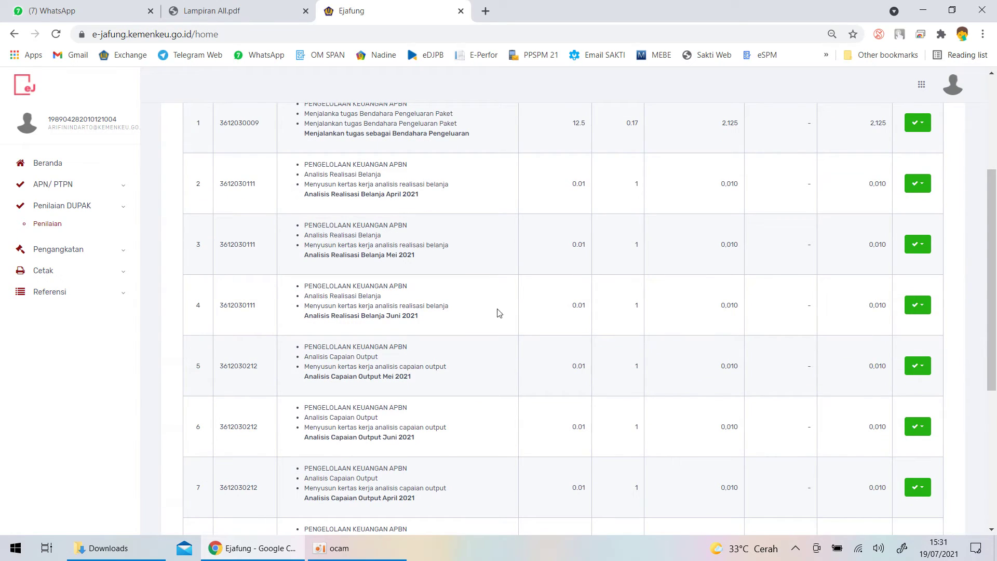
scroll(451, 253, "down", 6)
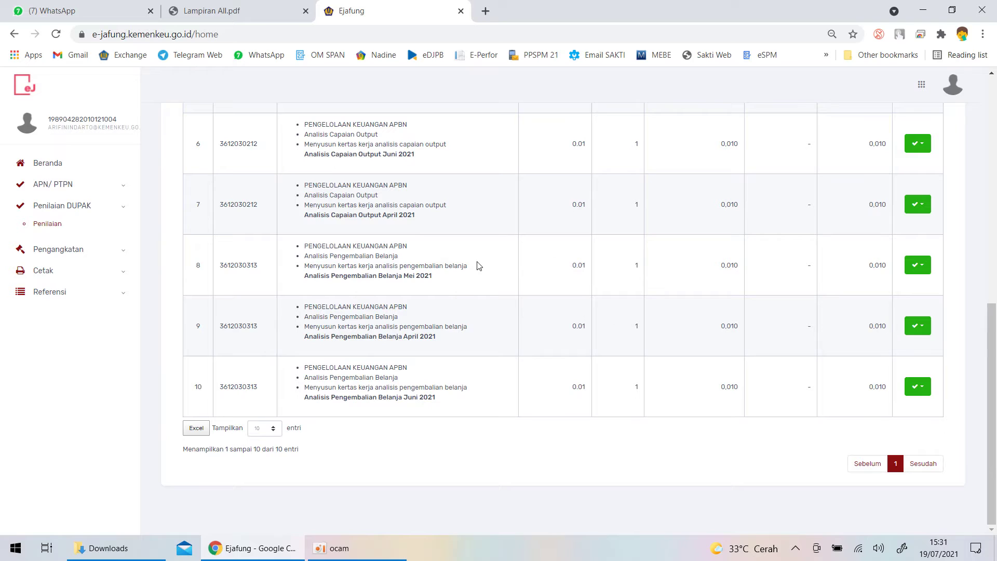
scroll(478, 265, "up", 1)
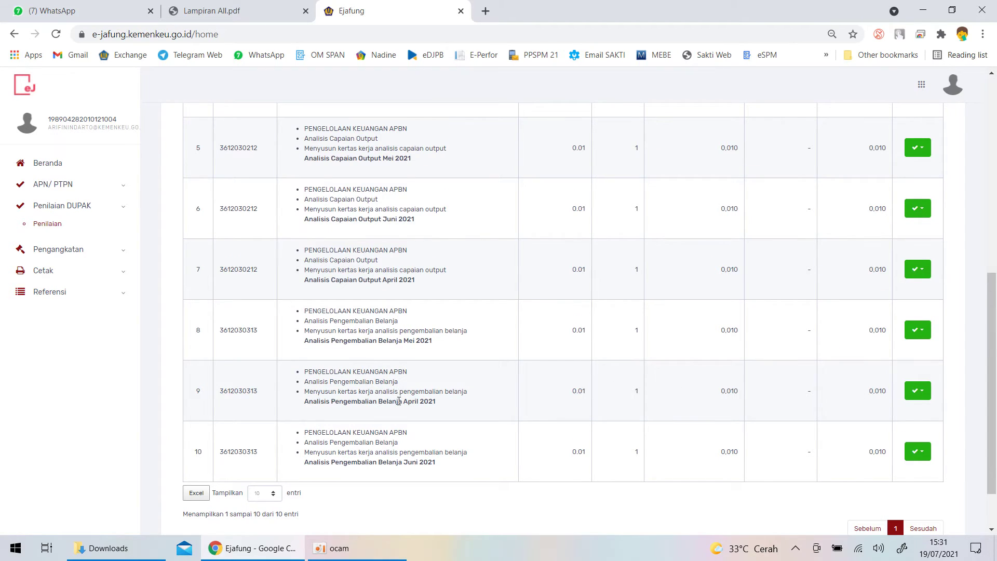
left_click(919, 390)
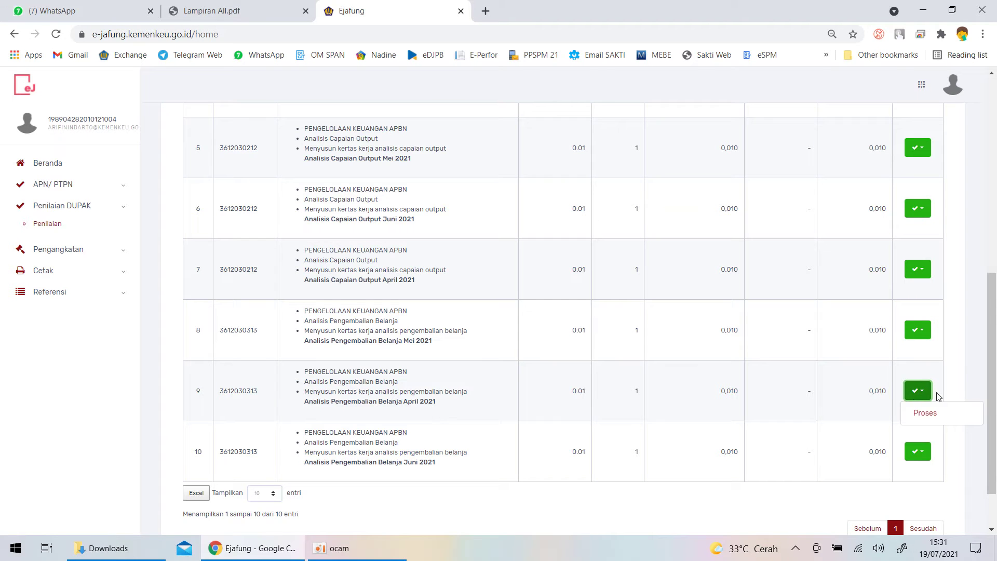
left_click(929, 412)
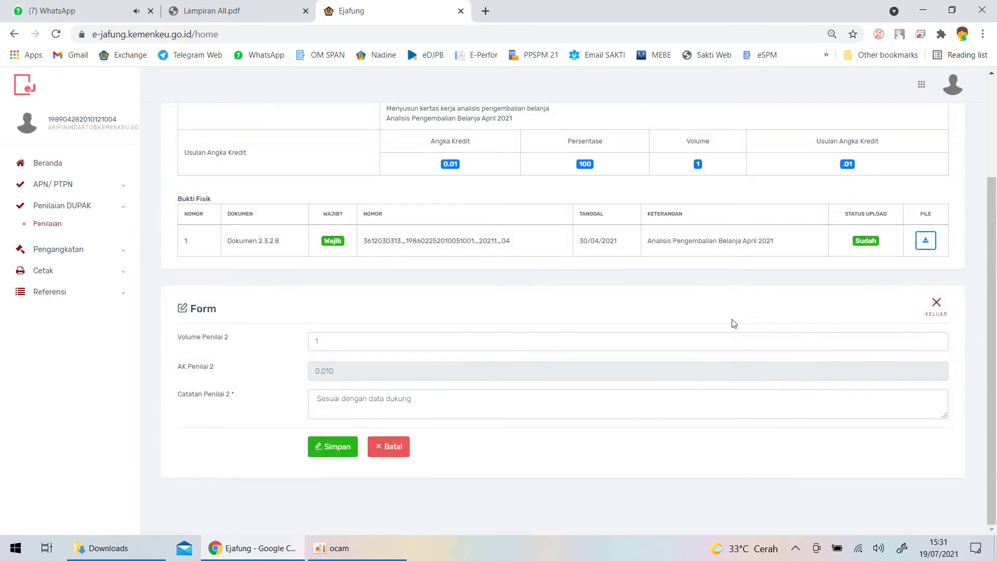
scroll(648, 389, "down", 3)
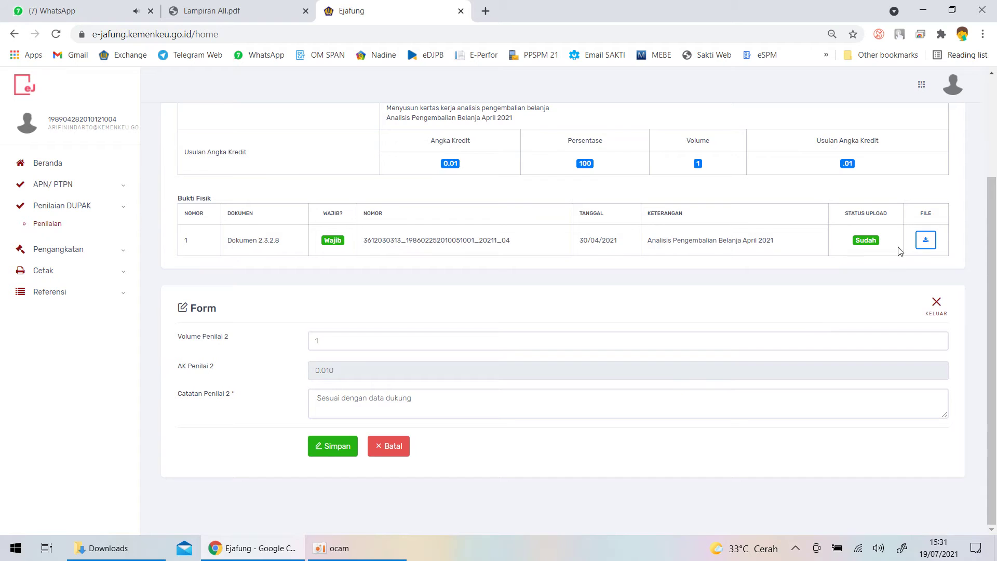
- Download the Dokumen 2.3.2.8 evidence file, skim through it, and return to the activity's assessment form
left_click(920, 238)
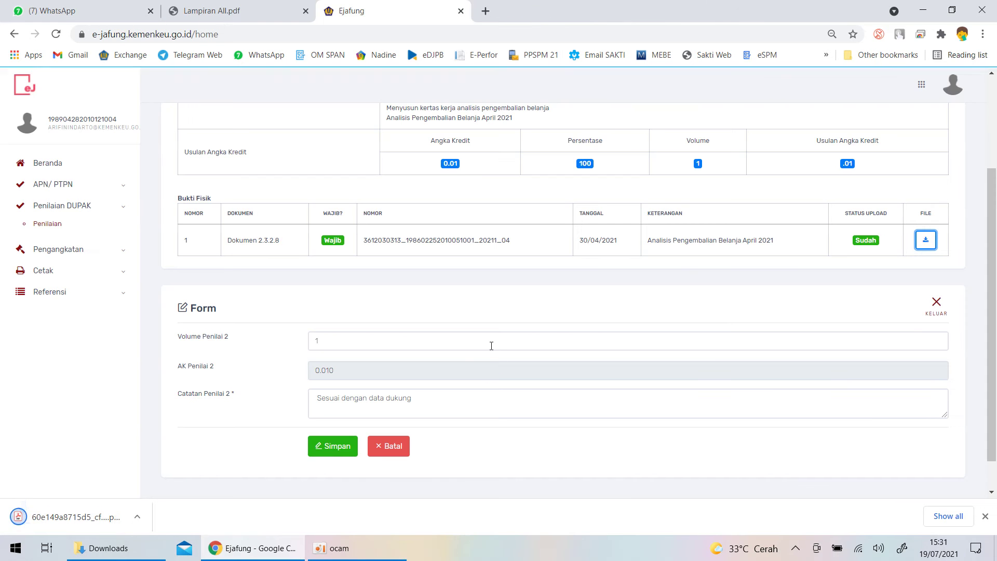
left_click(55, 525)
scroll(543, 225, "down", 3)
scroll(543, 224, "up", 3)
left_click(372, 11)
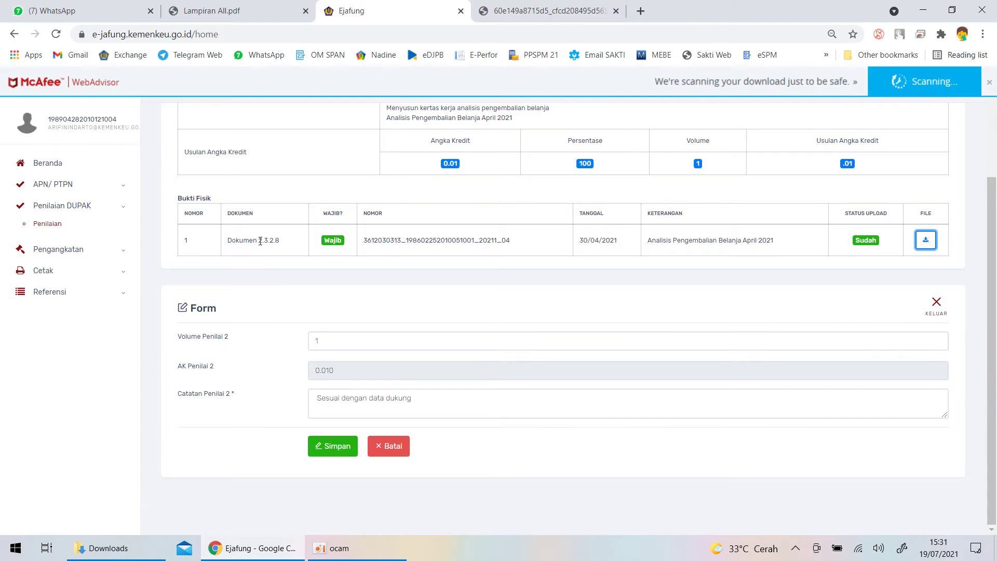
- Search Lampiran All.pdf for the evidence's document code 2.3.2.8 to check the activity's credit and required format
double_click(262, 240)
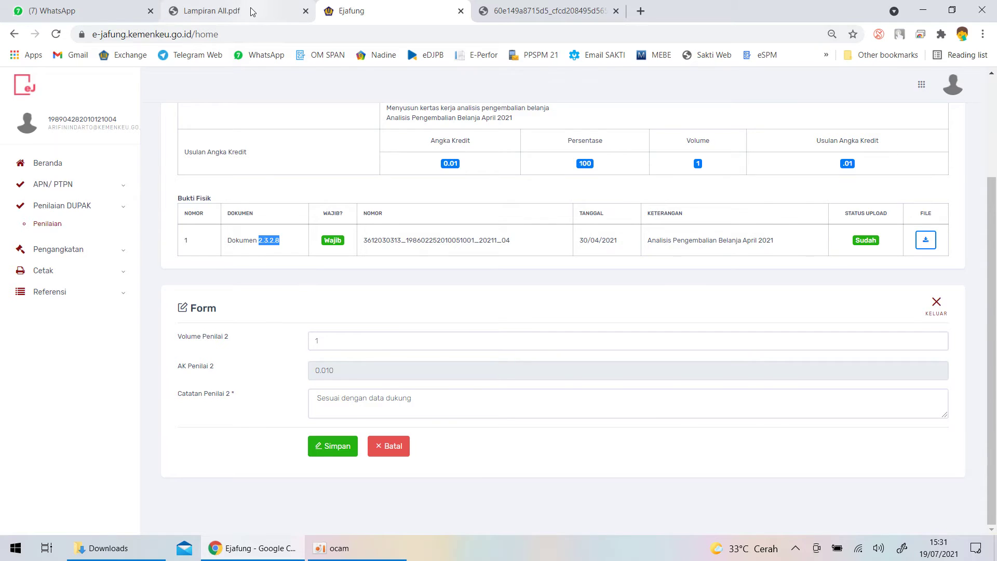
left_click(275, 11)
key("ctrl+f")
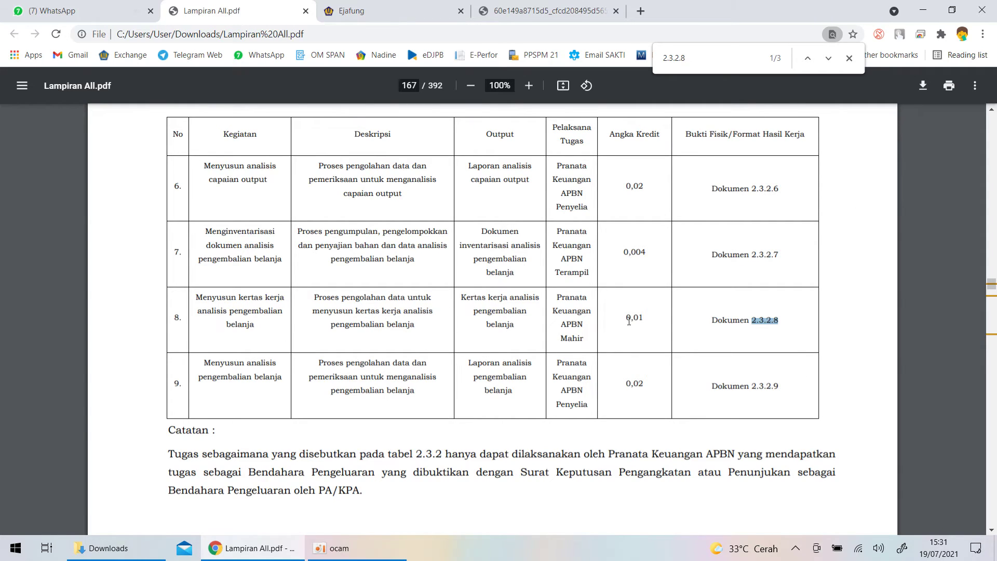
- Compare the activity's details with Lampiran All.pdf and examine the required format at the next 2.3.2.8 match, Kertas Kerja Analisis Pengembalian Belanja
key("ctrl+Tab")
key("ctrl+Tab")
left_click(406, 11)
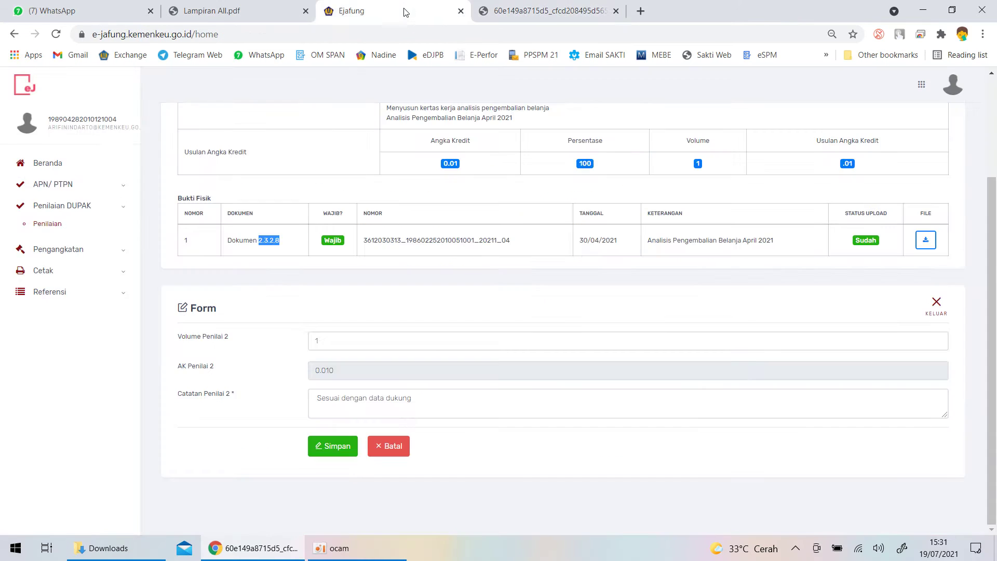
scroll(423, 255, "up", 3)
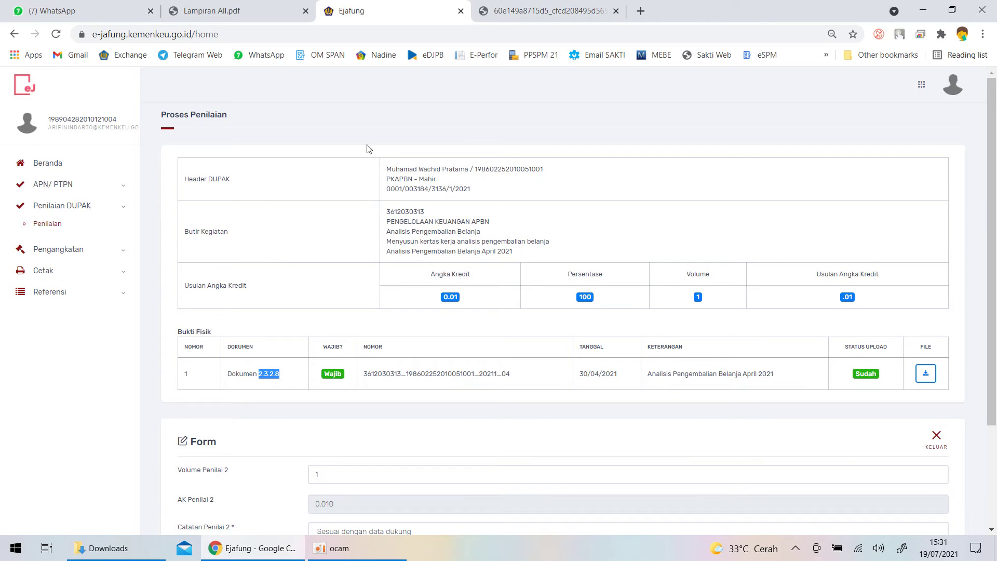
left_click(255, 9)
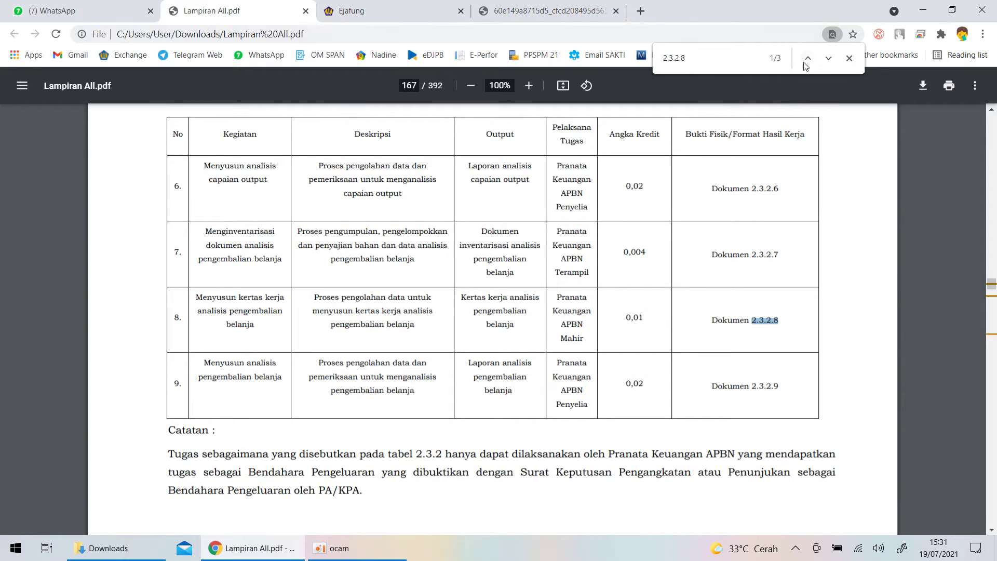
left_click(829, 59)
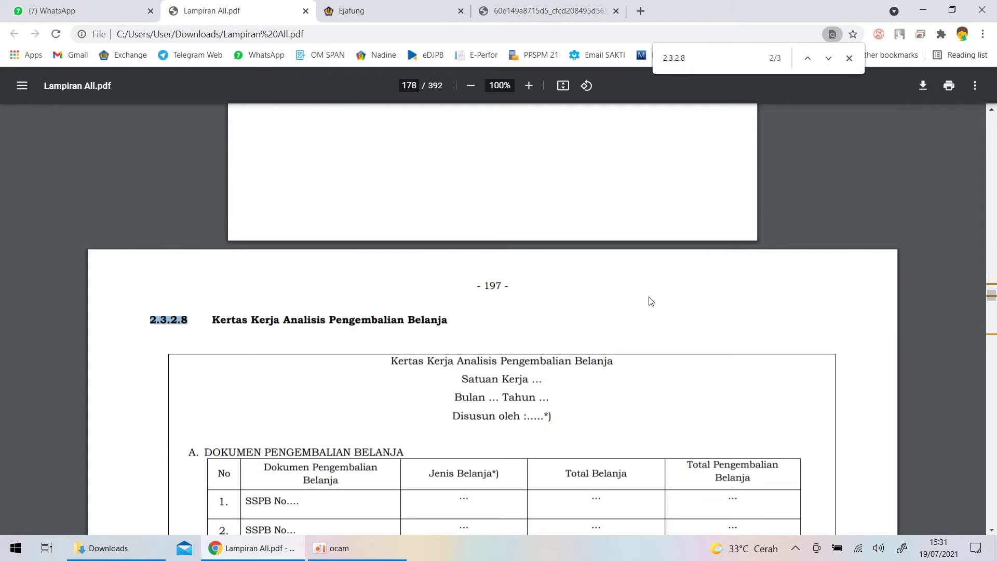
scroll(509, 295, "down", 6)
scroll(300, 181, "up", 1)
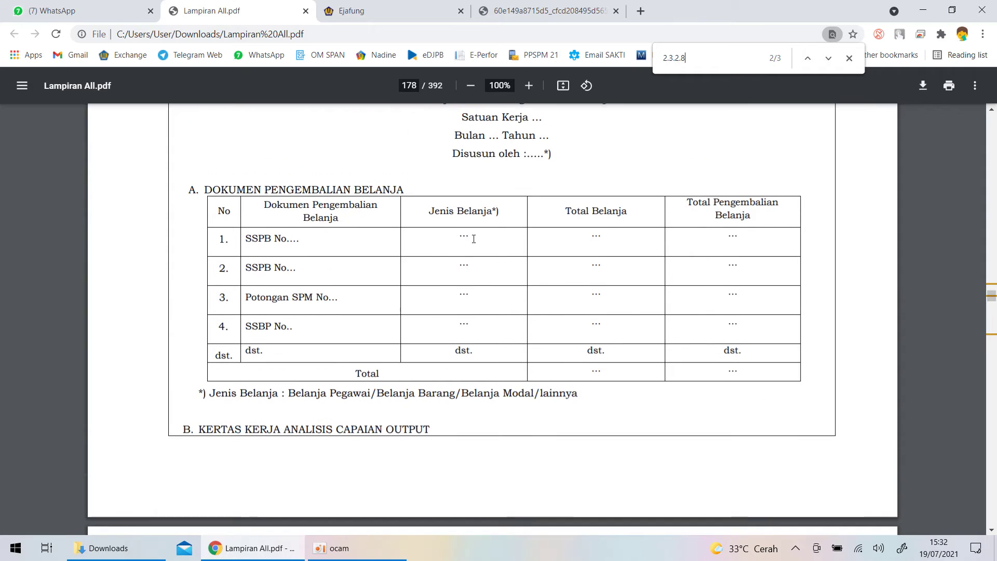
- Check sections A to D of the April 2021 Kertas Kerja Analisis Pengembalian Belanja evidence file against the required format
left_click(530, 7)
scroll(427, 120, "down", 1)
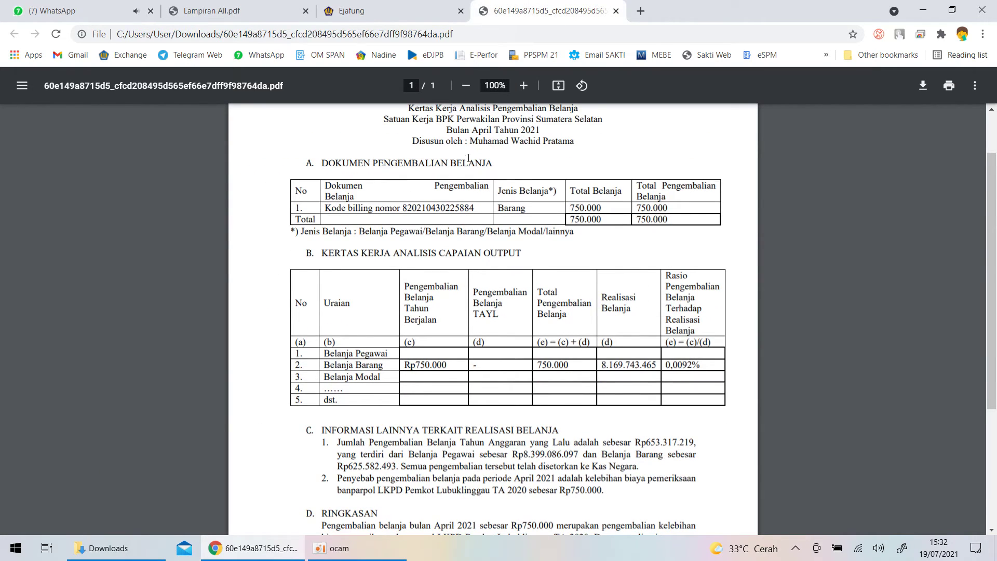
scroll(382, 382, "up", 1)
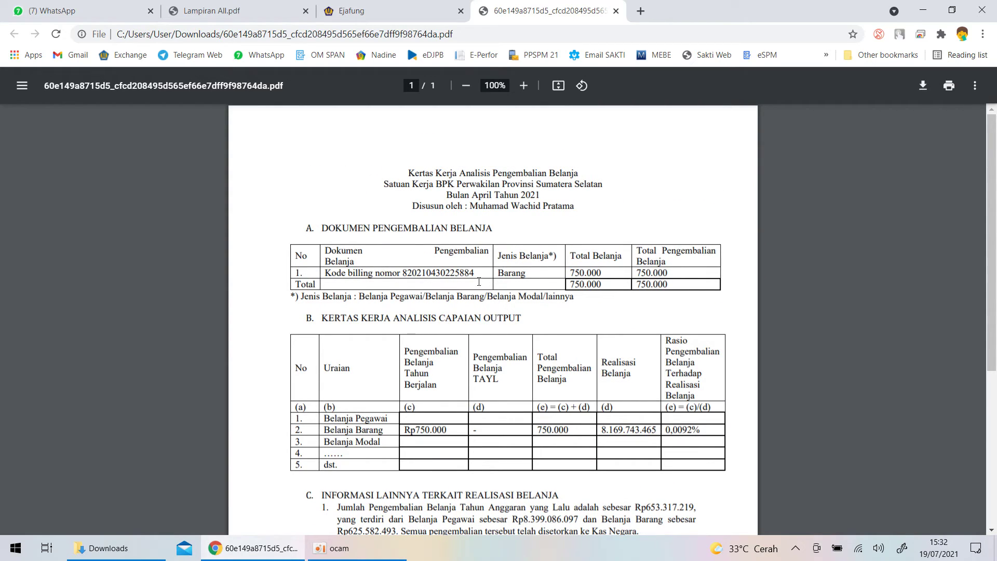
scroll(490, 332, "down", 4)
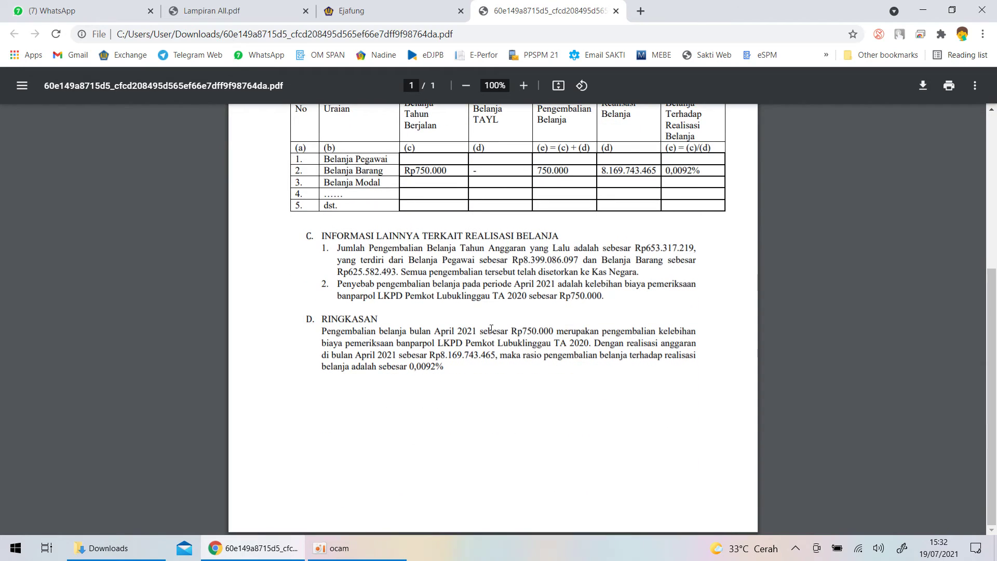
scroll(523, 342, "up", 3)
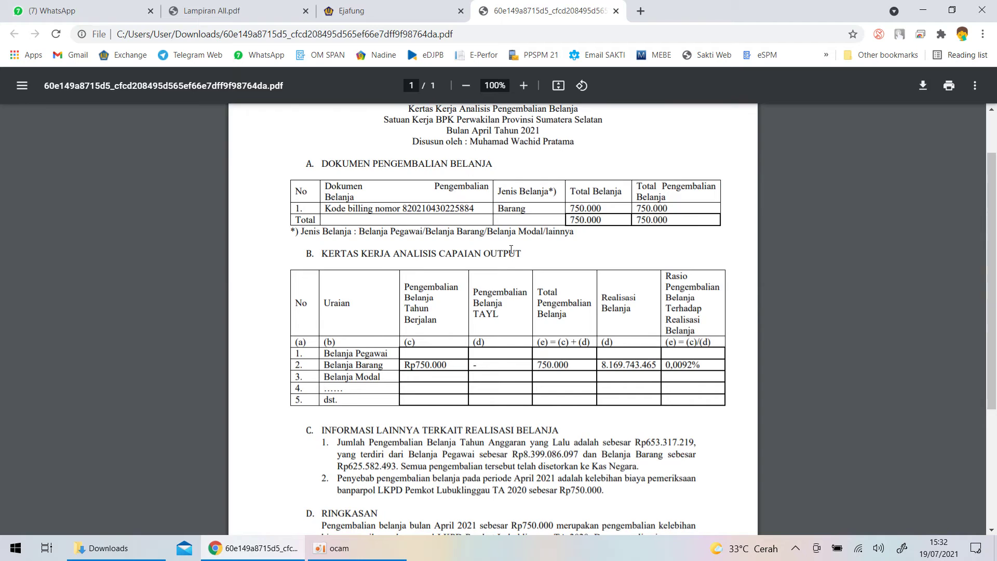
scroll(530, 273, "down", 3)
scroll(519, 270, "up", 4)
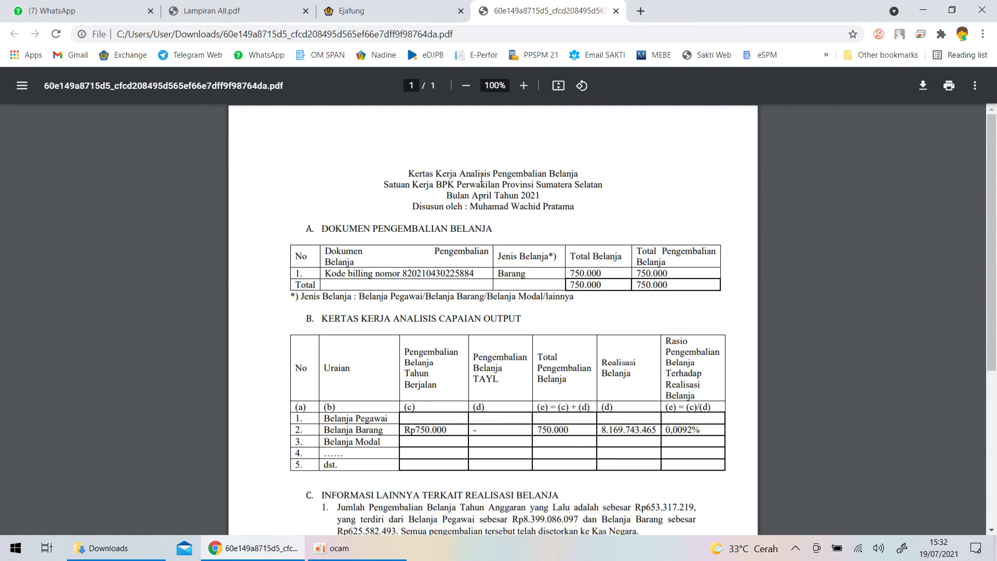
- Review the Analisis Pengembalian Belanja April 2021 assessment form and exit it without saving
left_click(356, 11)
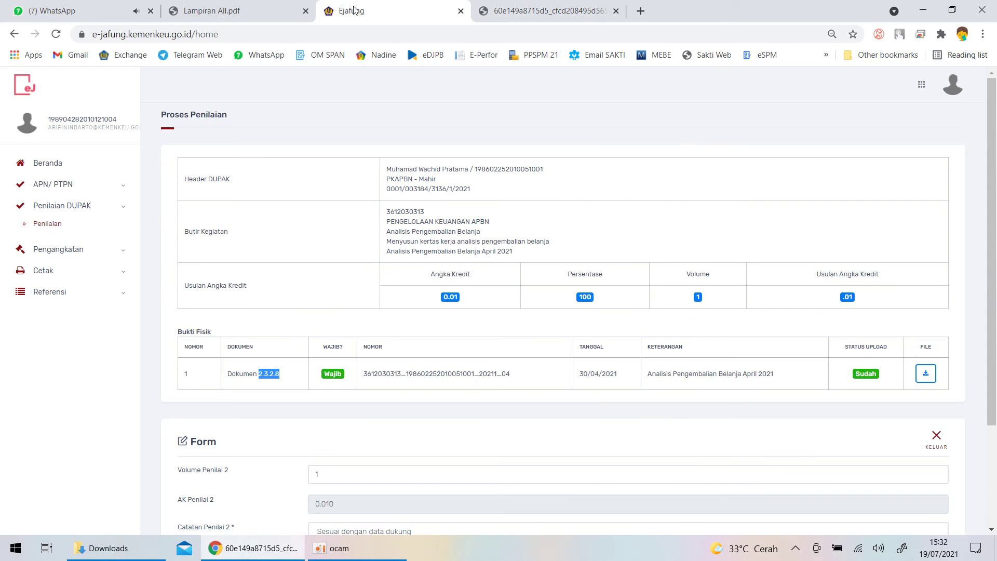
scroll(808, 423, "down", 1)
scroll(809, 423, "down", 2)
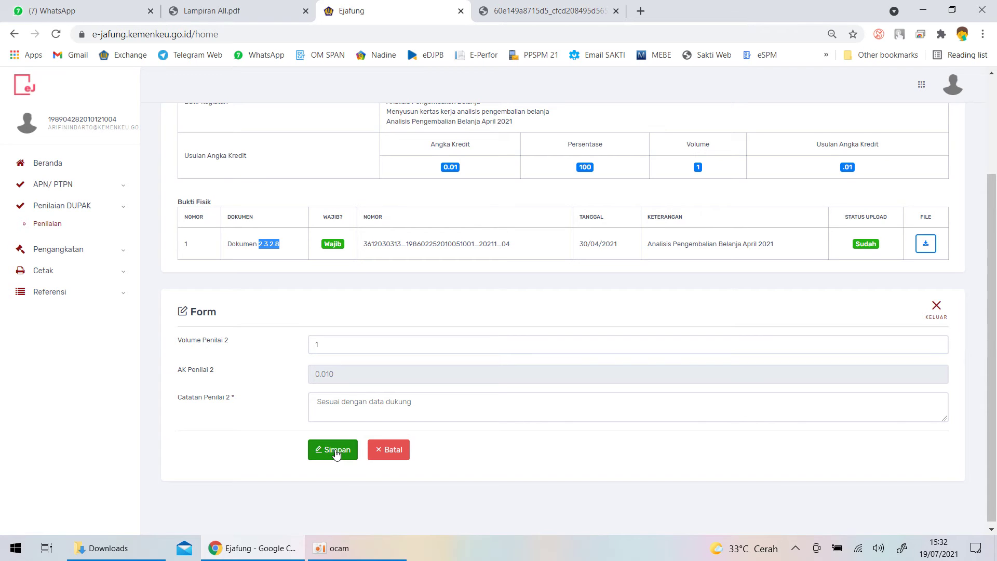
left_click(936, 314)
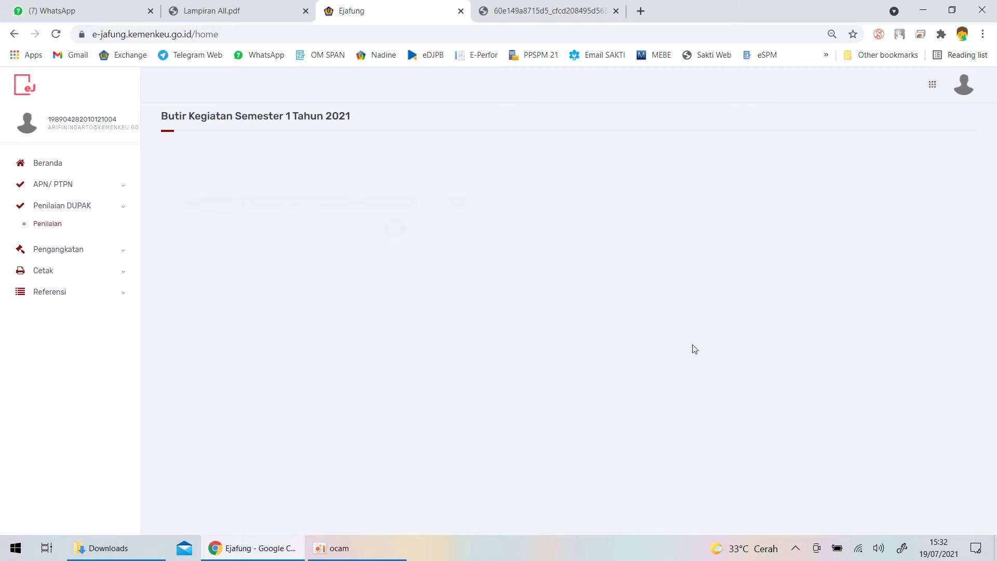
scroll(571, 342, "down", 8)
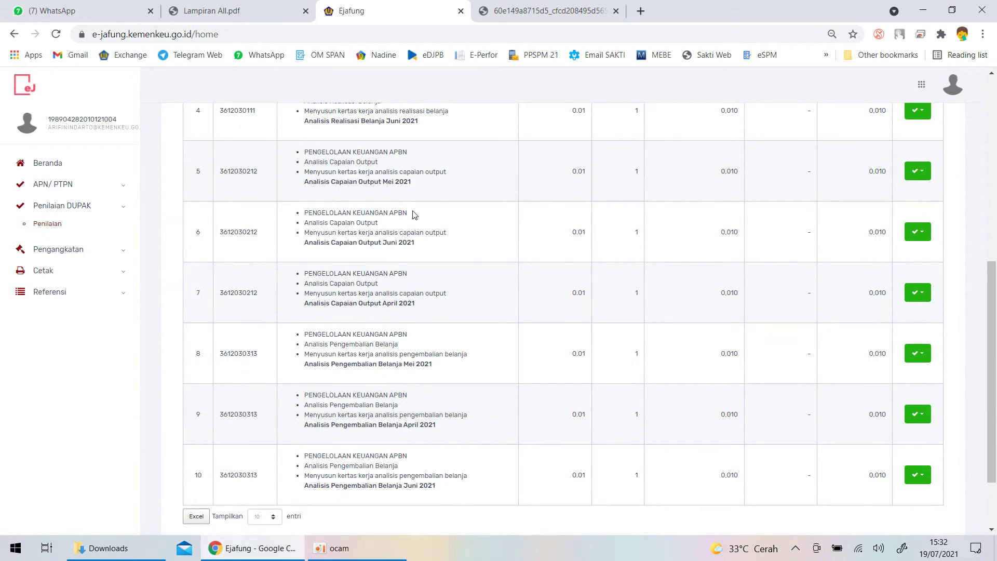
left_click(924, 239)
left_click(922, 255)
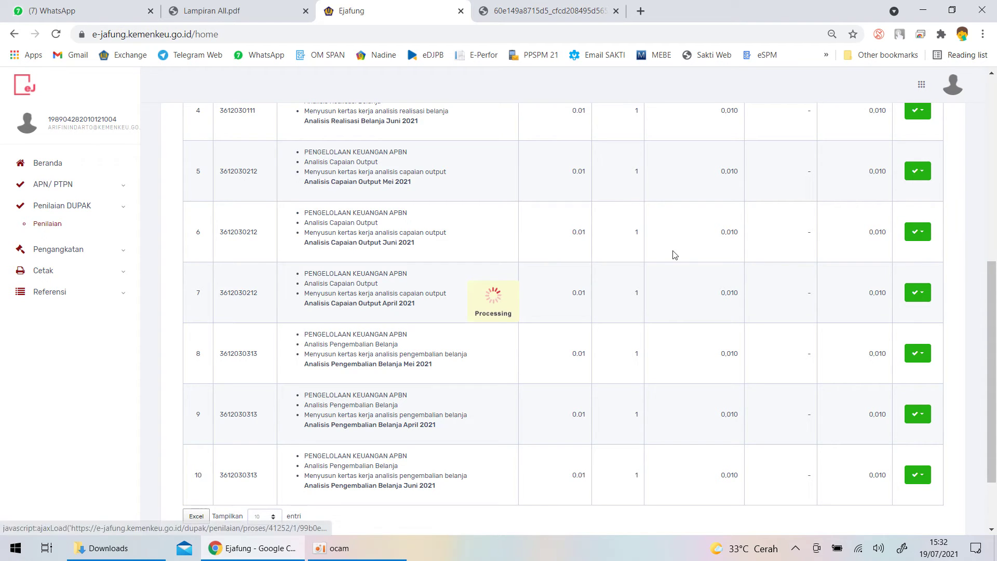
left_click(924, 239)
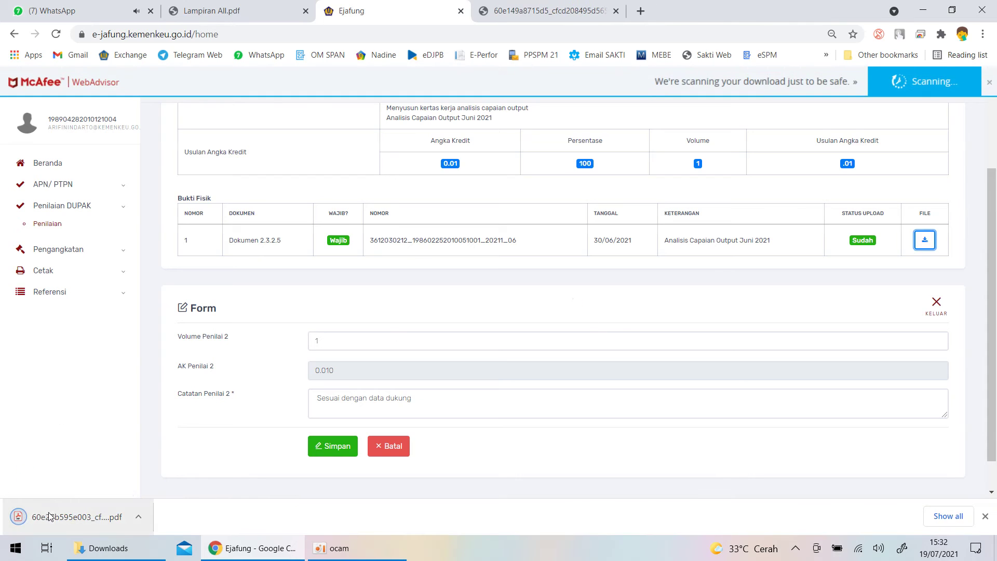
left_click(76, 517)
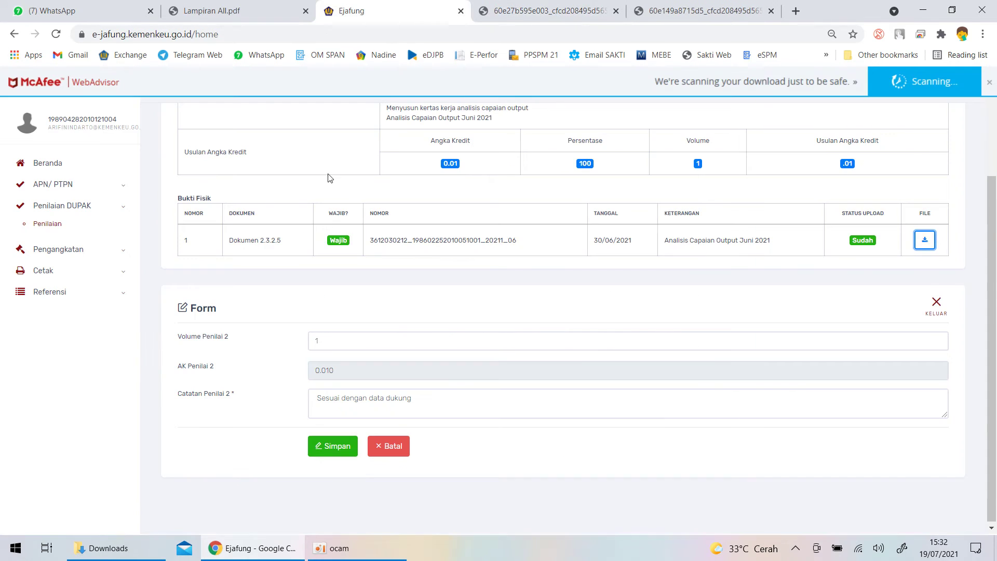
- Copy the document code 2.3.2.5 from the assessment form and search Lampiran All.pdf for it
left_click(351, 10)
left_click_drag(258, 241, 281, 242)
key("ctrl+c")
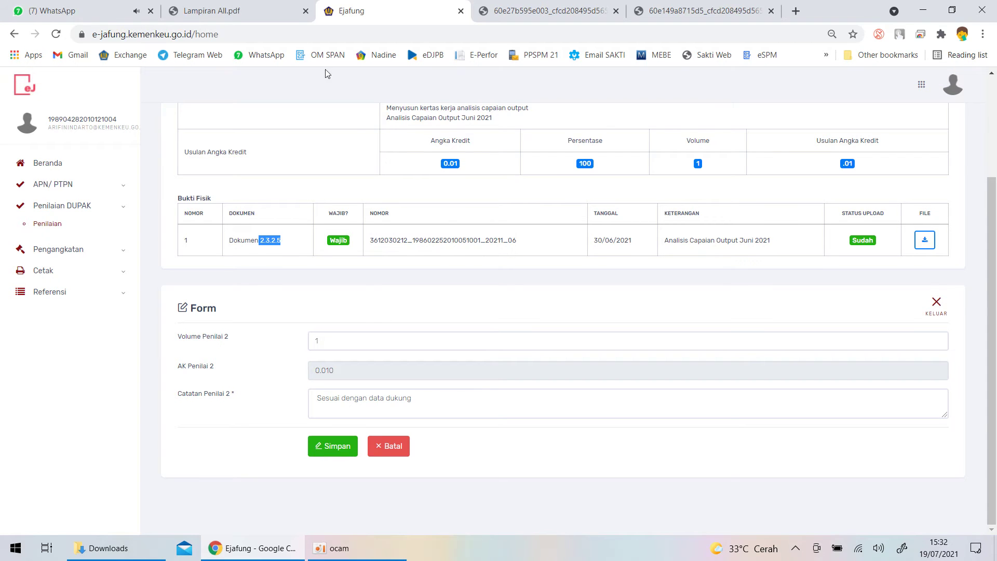
left_click(211, 10)
key("ctrl+a")
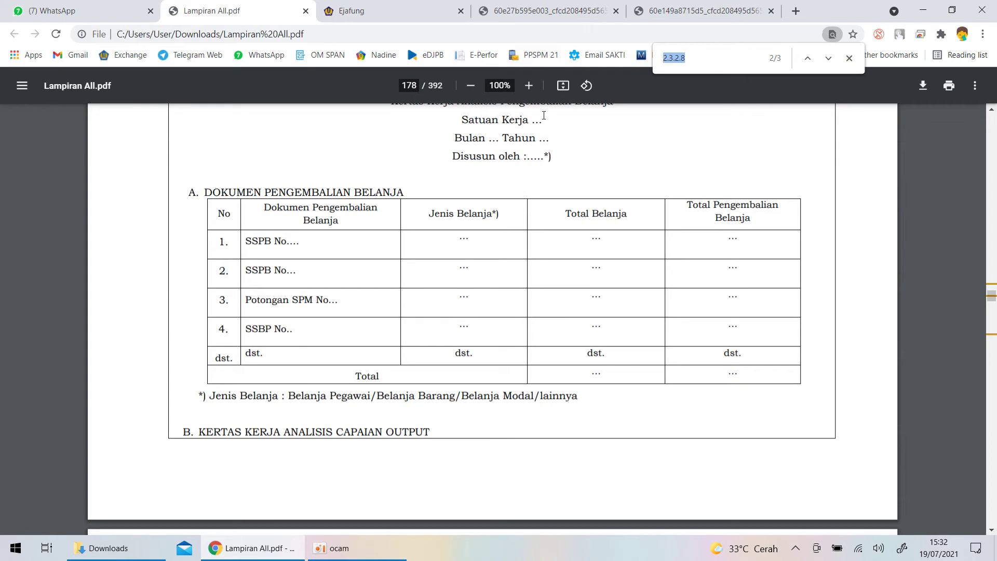
key("ctrl+v")
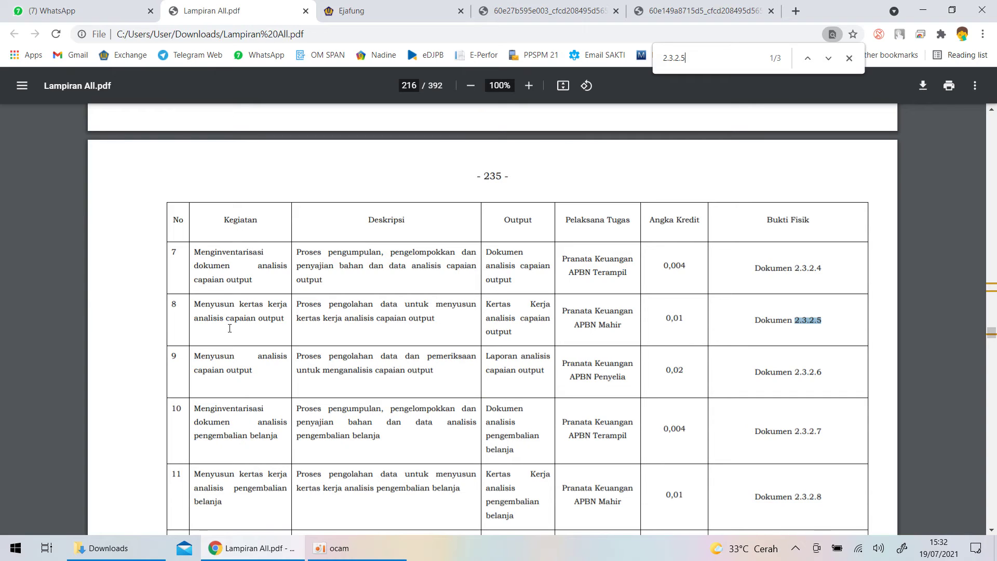
- Go to the next 2.3.2.5 match and examine the required format of the output achievement worksheet, through its summary and credit calculation notes
left_click(828, 58)
scroll(618, 379, "down", 10)
scroll(451, 327, "up", 6)
scroll(394, 327, "down", 5)
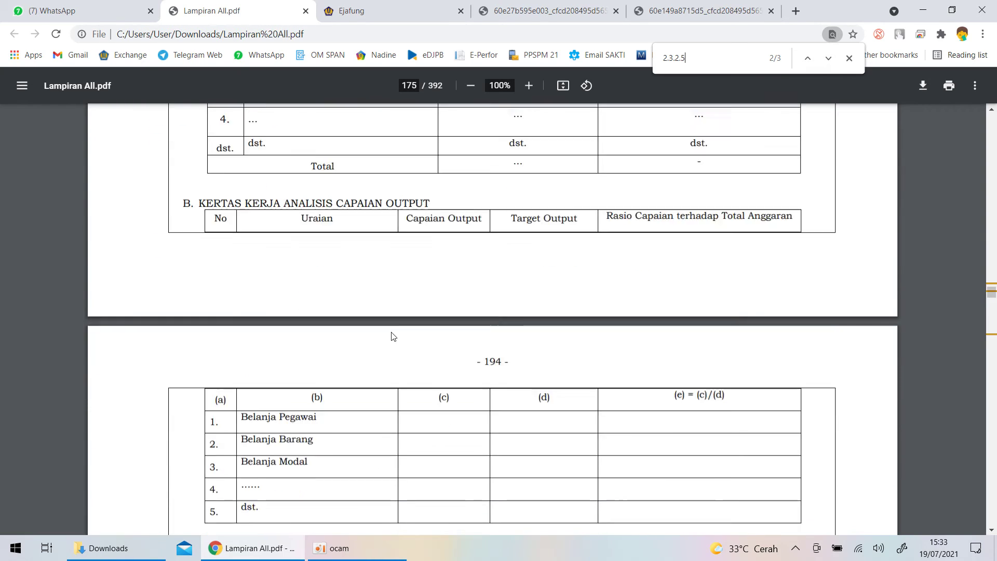
scroll(391, 335, "down", 6)
- Examine the June 2021 Kertas Kerja Analisis Capaian Output evidence file from section A to the summary
left_click(689, 10)
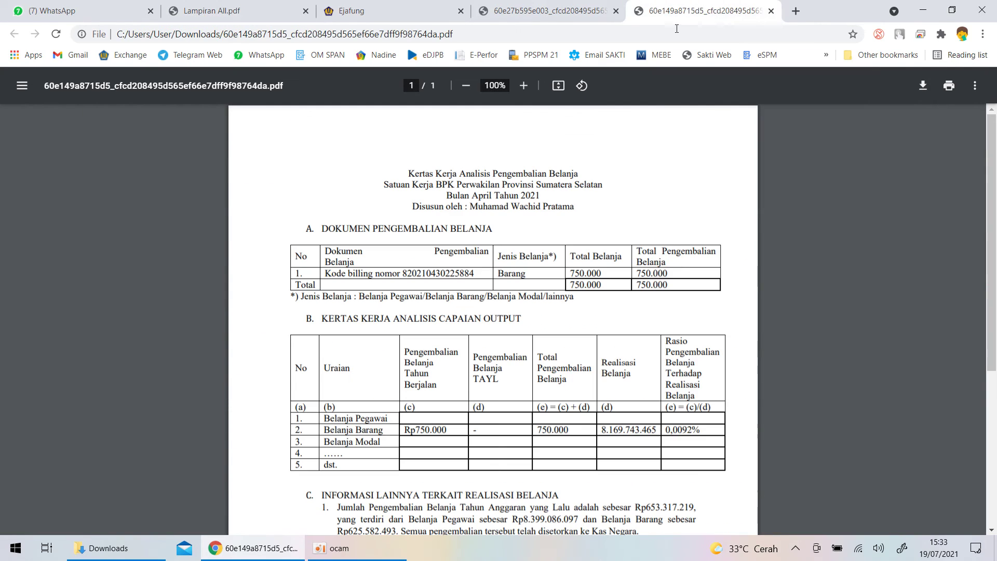
left_click(526, 4)
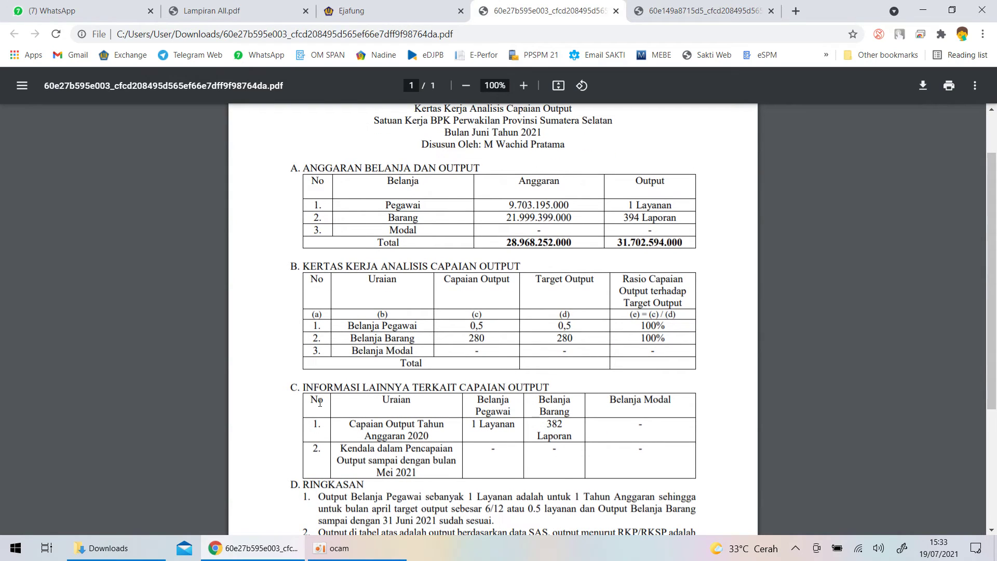
scroll(488, 234, "down", 4)
scroll(491, 289, "up", 4)
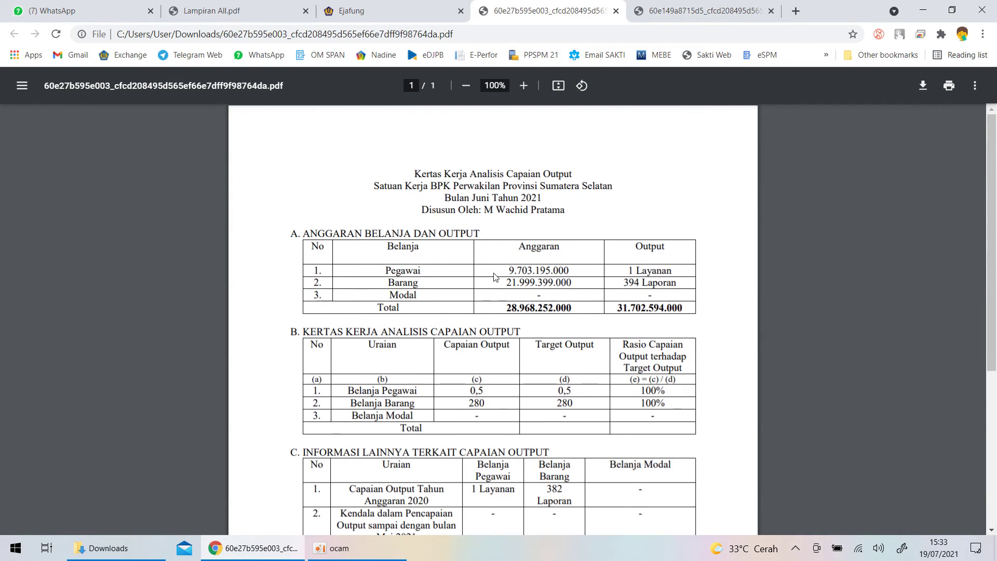
- Exit the Analisis Capaian Output Juni 2021 assessment form without saving and look through the proposal's list of activities
left_click(411, 9)
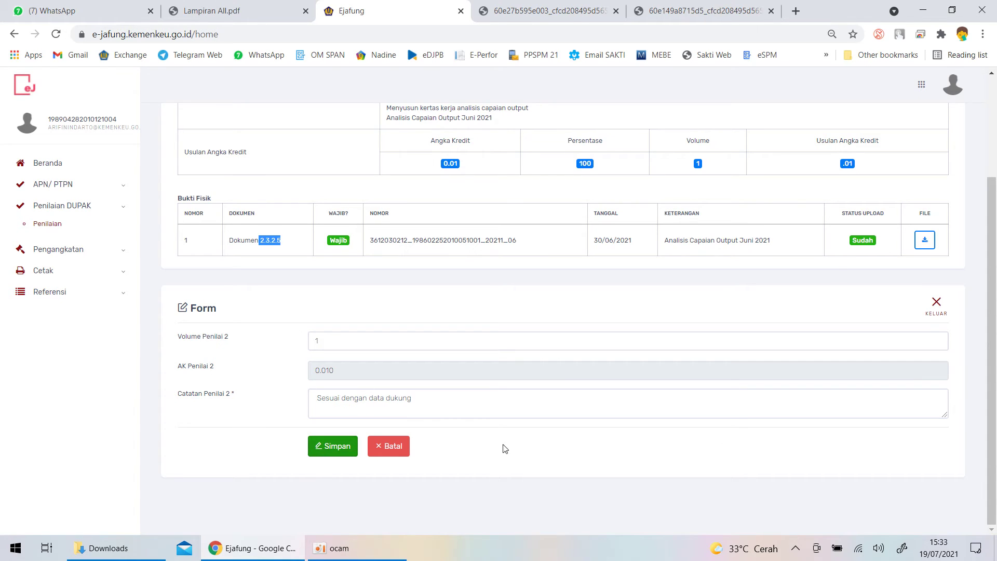
left_click(937, 305)
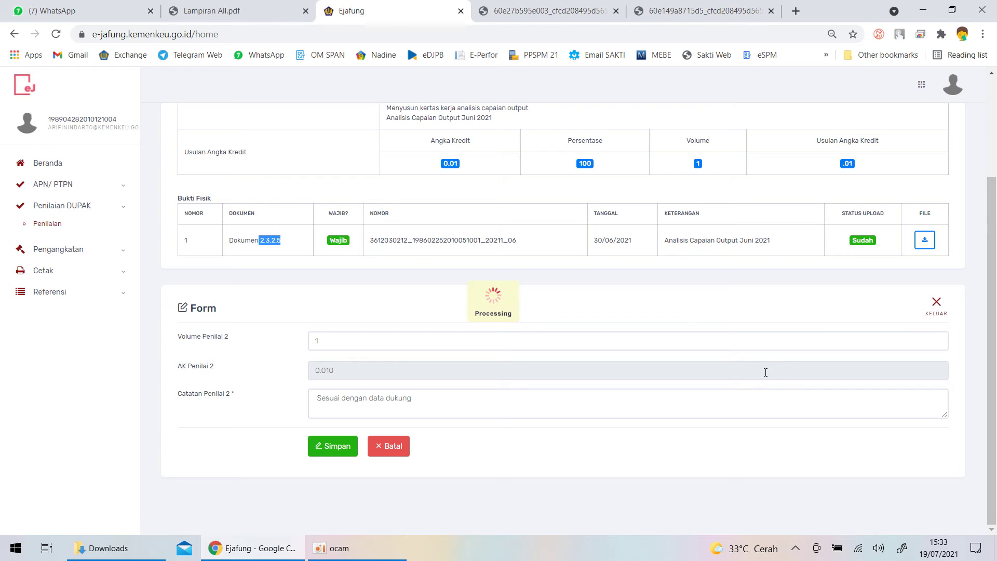
scroll(620, 291, "down", 3)
scroll(633, 298, "up", 3)
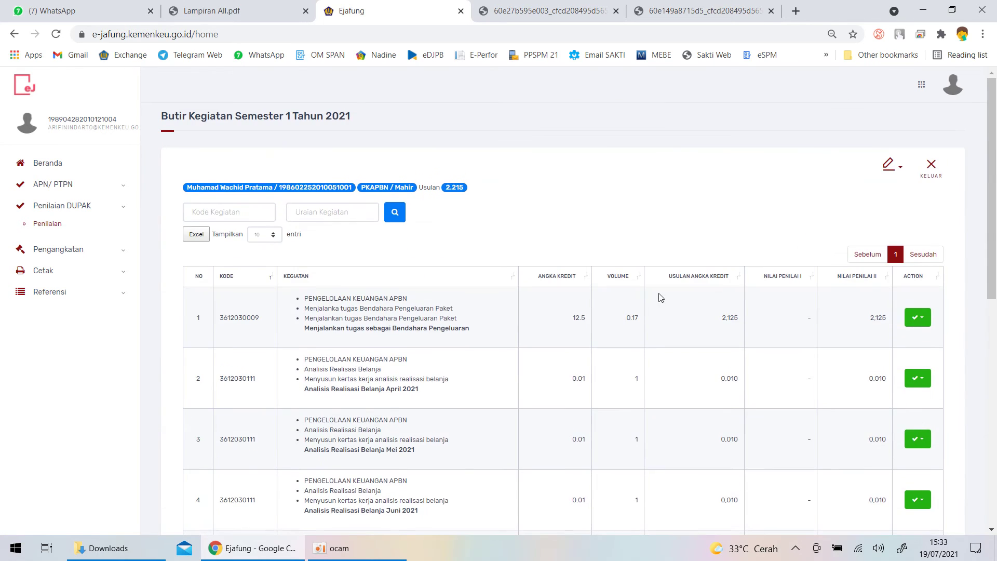
scroll(919, 311, "down", 1)
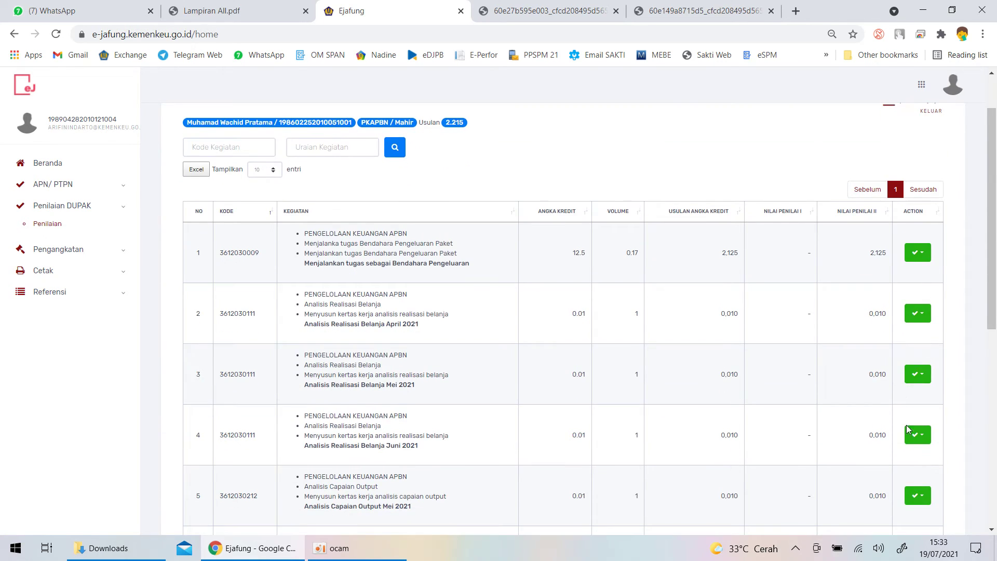
scroll(906, 425, "down", 2)
scroll(866, 372, "up", 3)
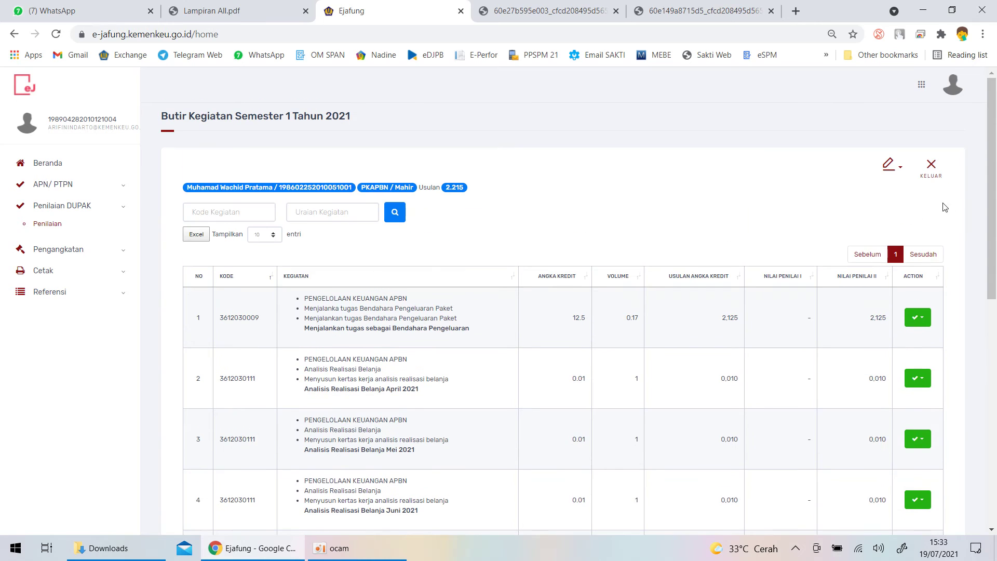
- Return to the Penilaian DUPAK list and look through the submitted proposals with their proposed and assessed scores
left_click(932, 176)
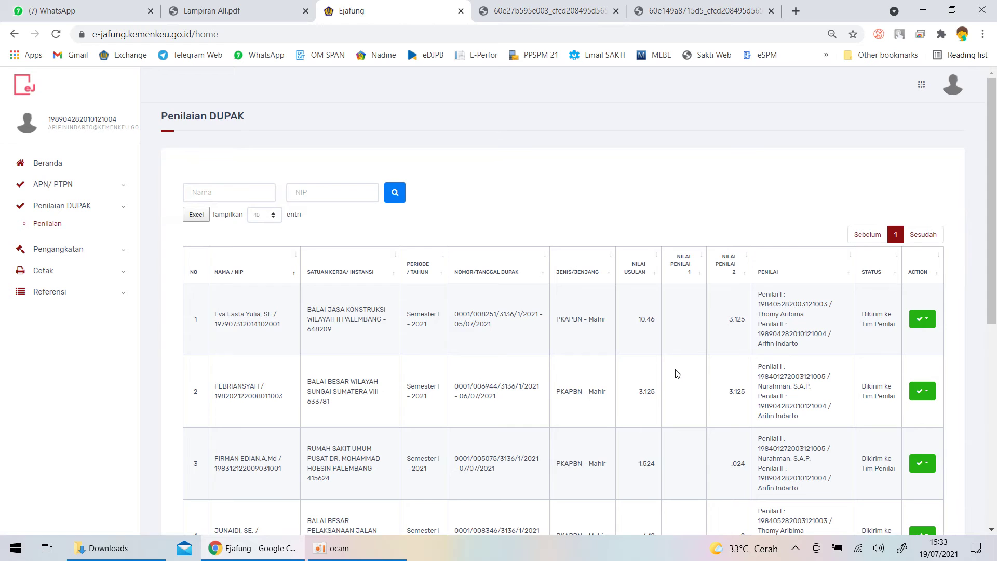
scroll(670, 387, "down", 5)
scroll(667, 389, "down", 3)
scroll(760, 307, "up", 10)
scroll(794, 369, "down", 3)
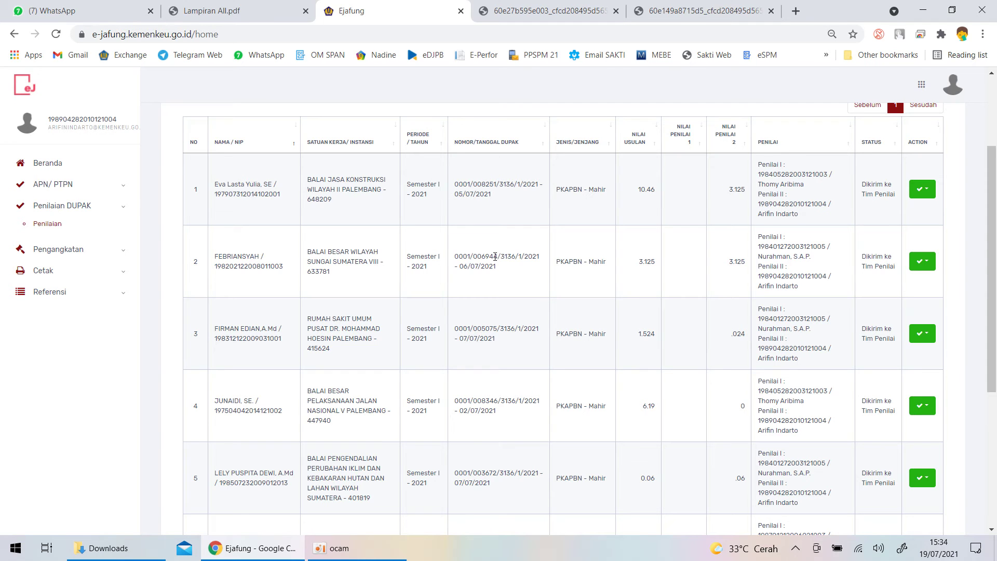
- Go to the beginning of Lampiran All.pdf and read from the Lampiran I heading to section 1.1.1 Ketentuan Pengakuan Ijazah
left_click(240, 16)
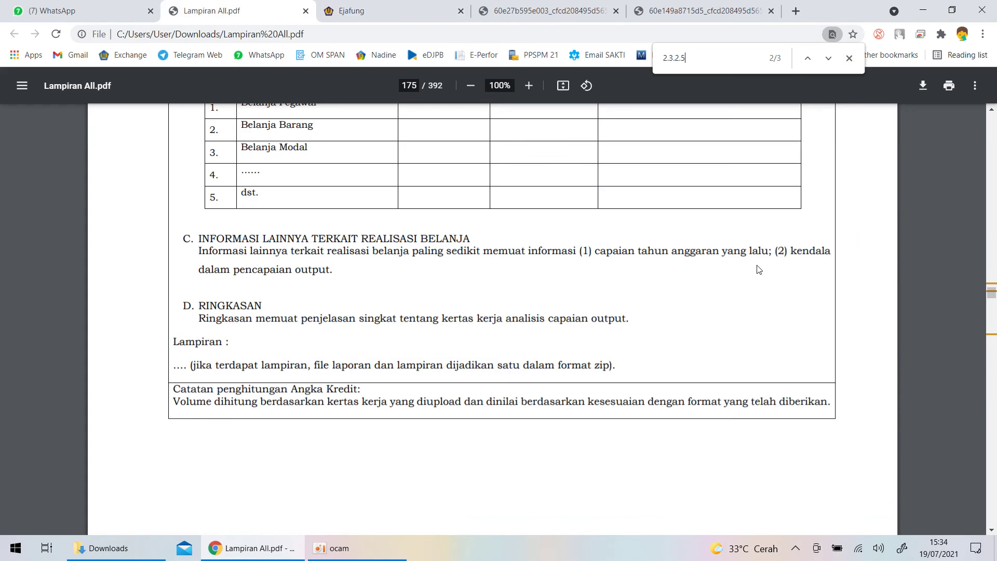
scroll(758, 271, "up", 15)
left_click_drag(991, 291, 991, 113)
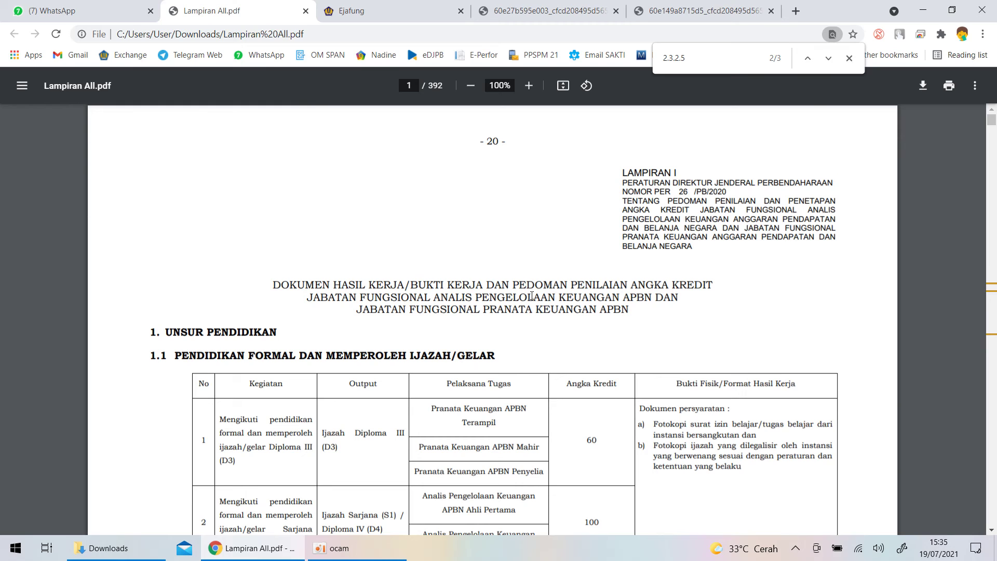
scroll(385, 333, "down", 20)
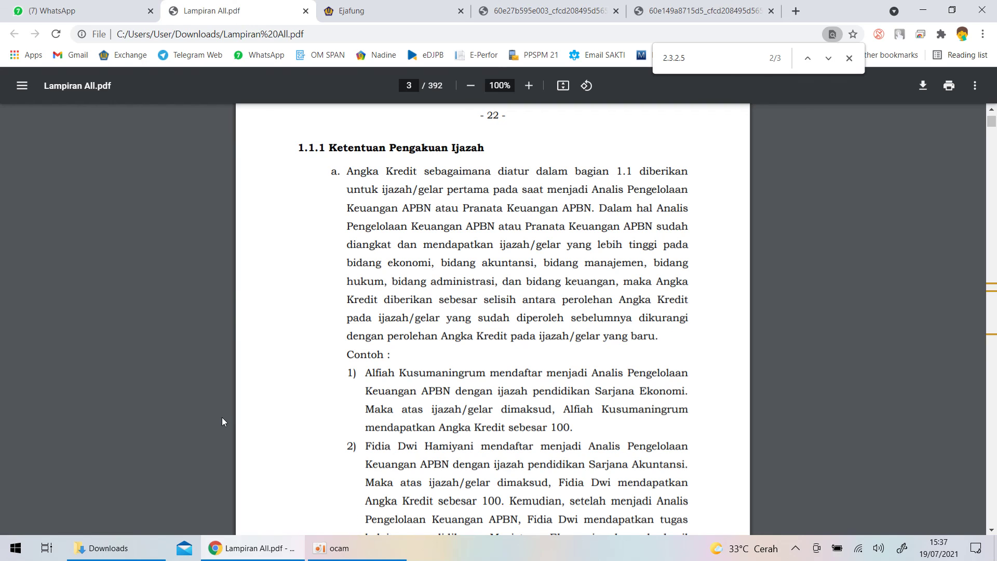
left_click(338, 547)
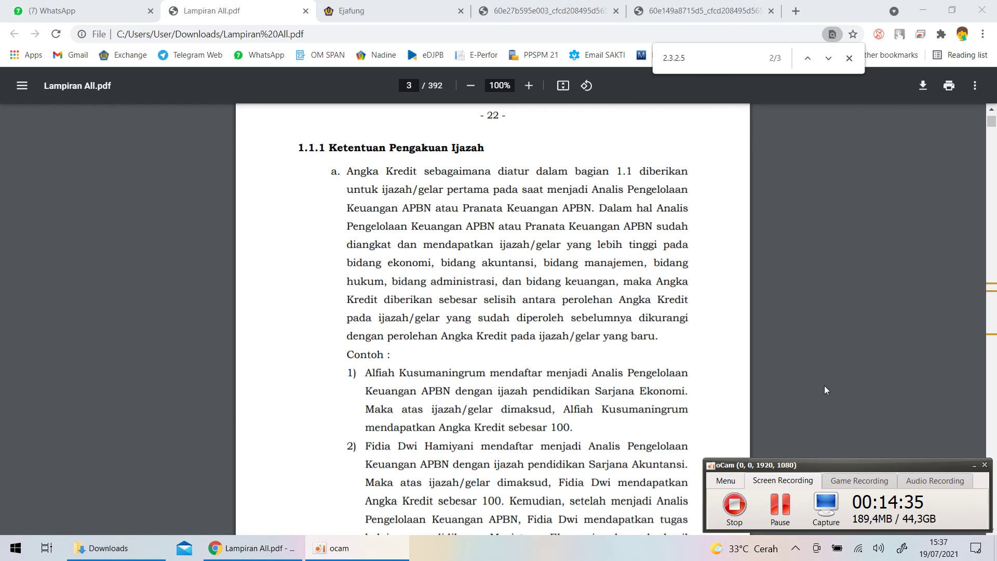